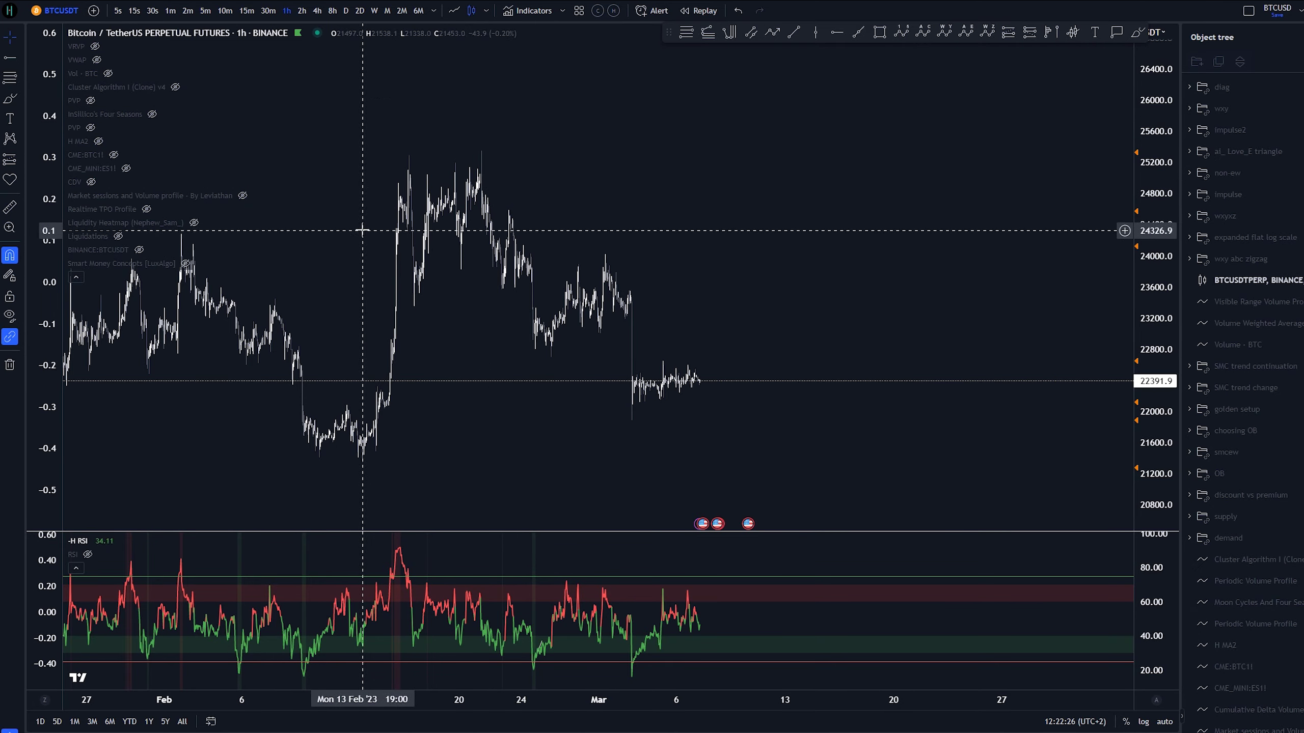
Circle the mid-February price highs with the brush on the hourly Bitcoin chart, and undo the circle
scroll(411, 224, down, 3)
drag(442, 270, 549, 47)
scroll(560, 98, down, 2)
drag(1155, 124, 1156, 401)
drag(1019, 442, 837, 472)
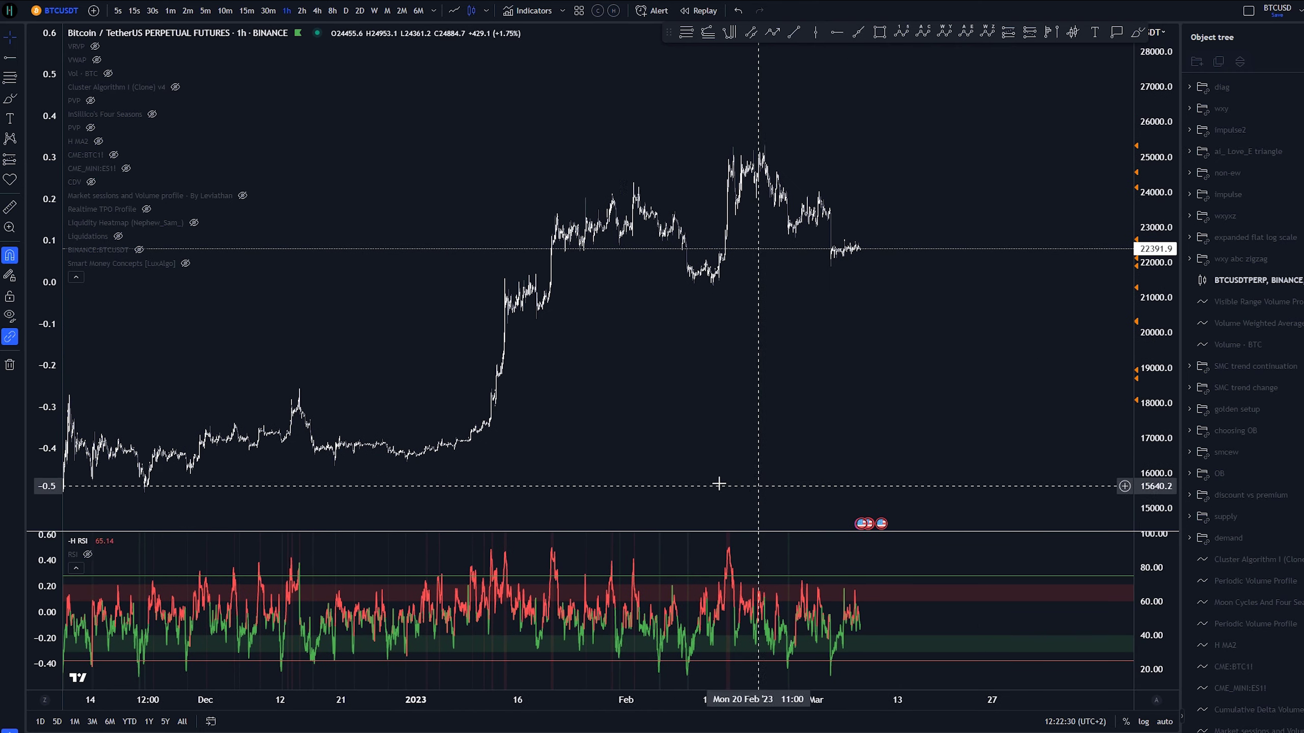
drag(731, 144, 723, 146)
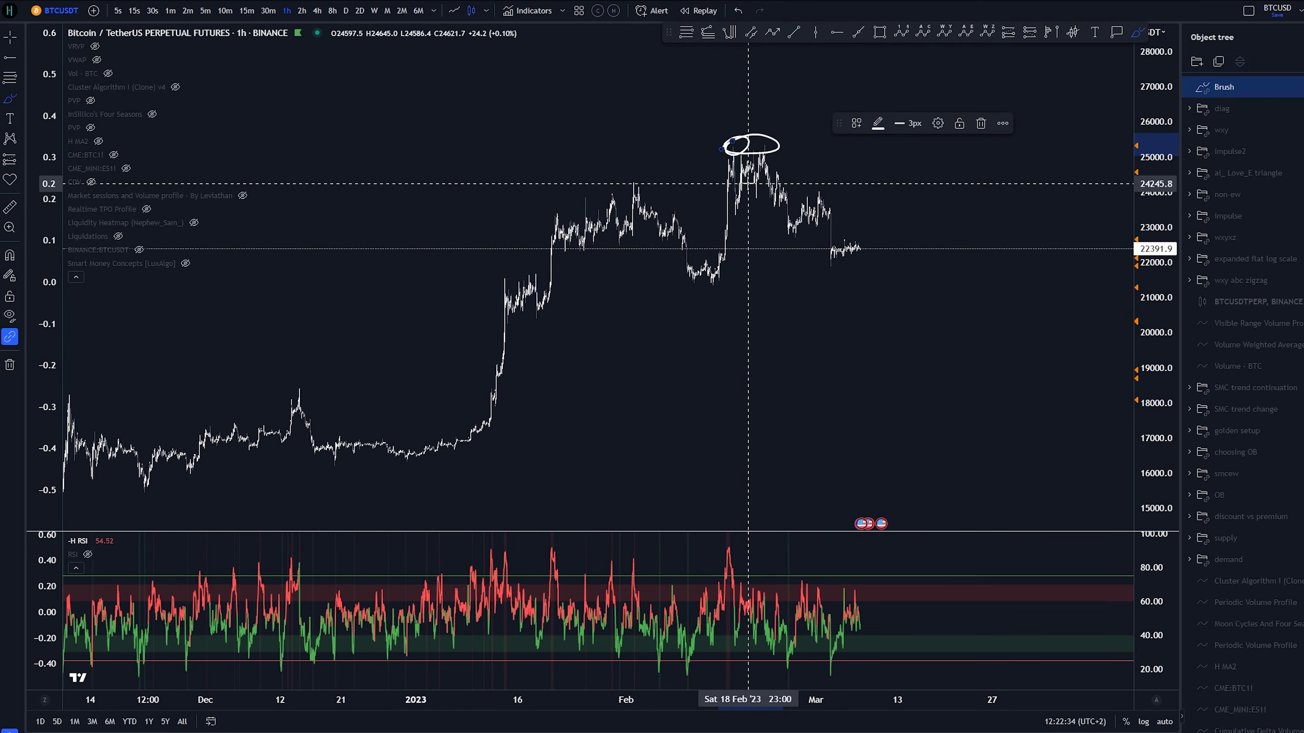
key(ctrl+z)
Sketch temporary brush marks over the February peak, under the low before it and around the decline, undoing each one
mouse_move(710, 292)
mouse_down()
mouse_move(743, 137)
mouse_move(824, 210)
mouse_move(871, 283)
mouse_up()
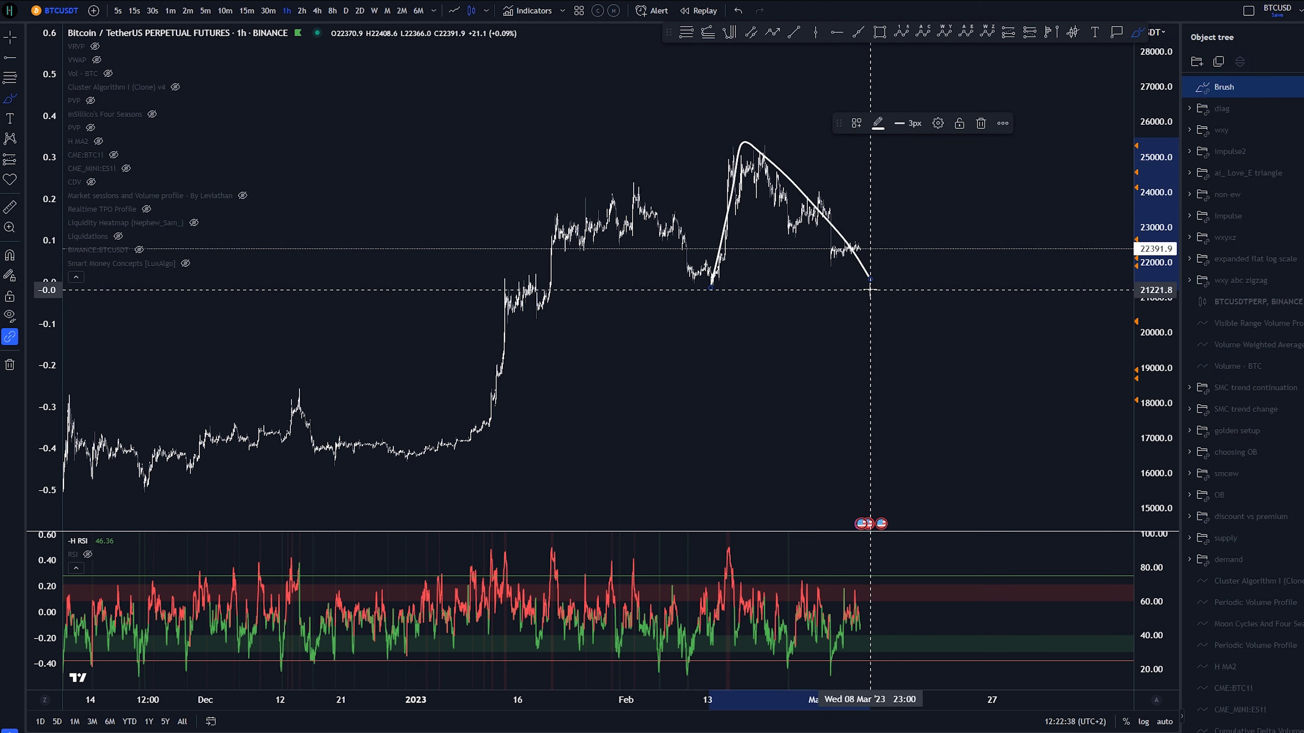
key(ctrl+z)
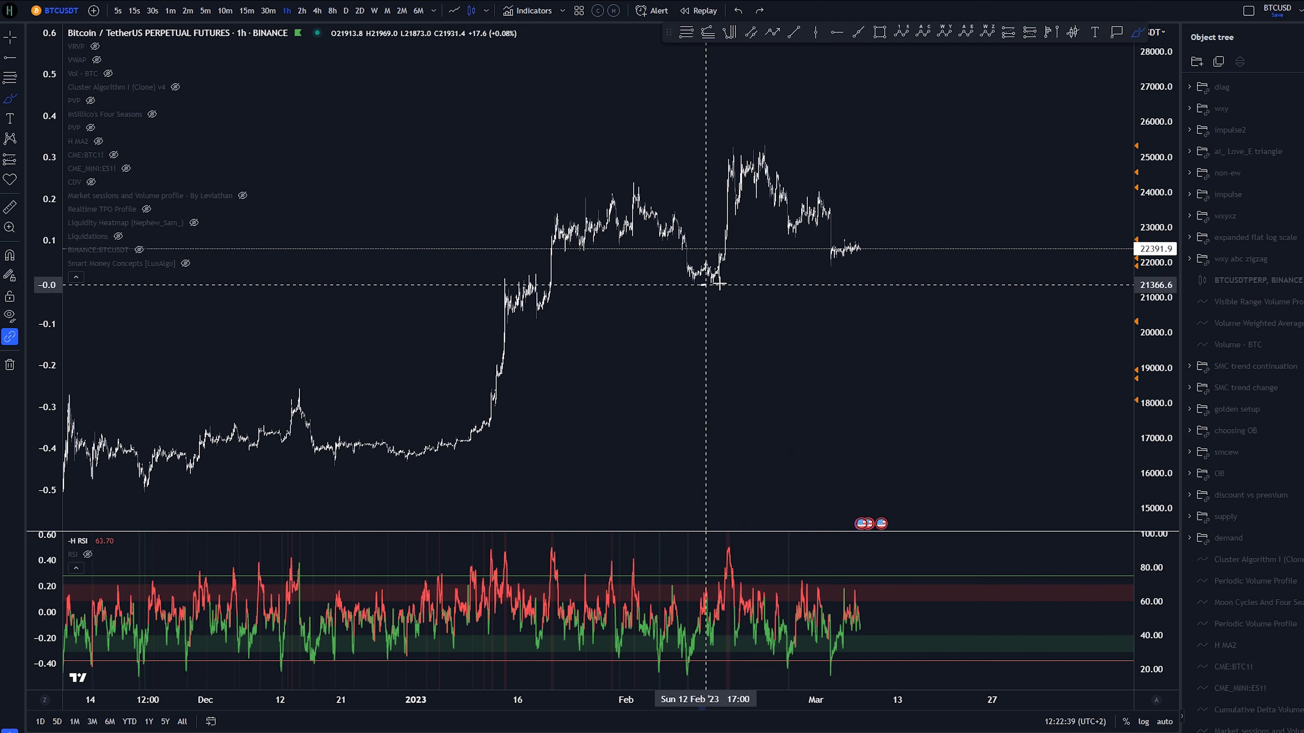
drag(702, 286, 741, 283)
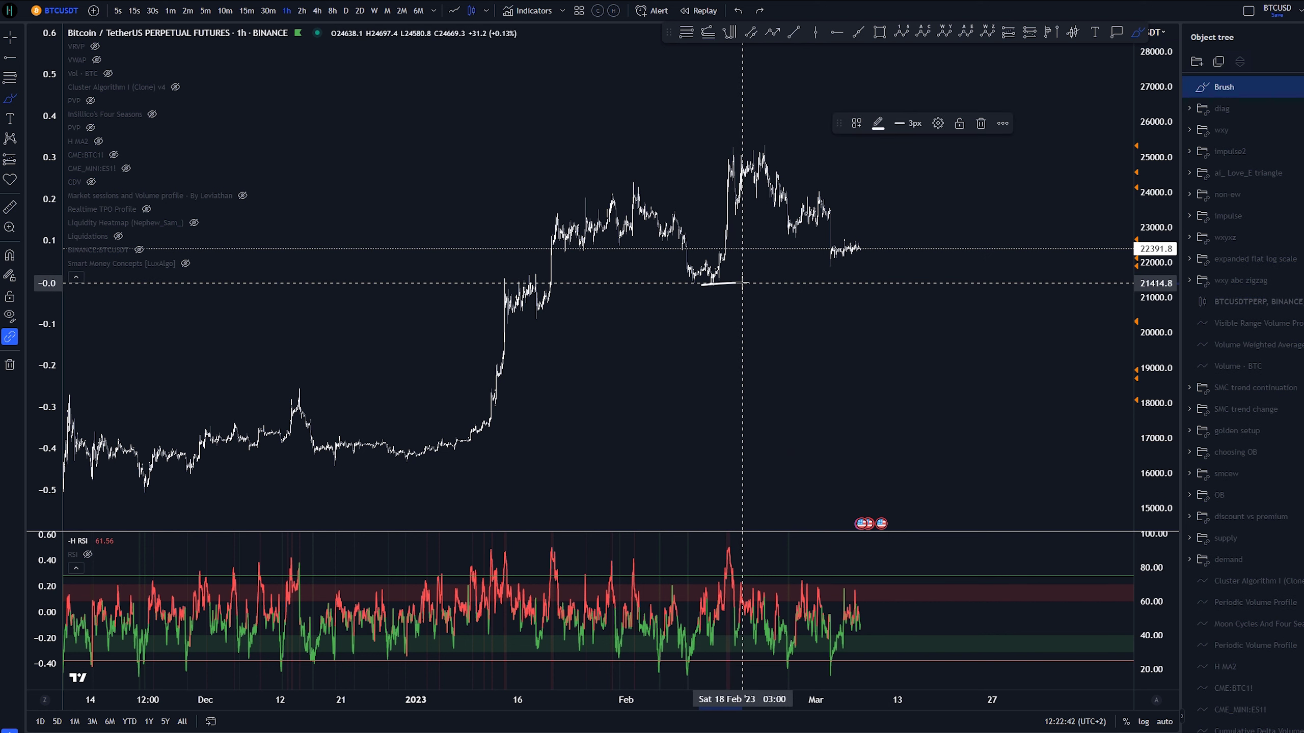
key(ctrl+z)
mouse_move(861, 235)
mouse_down()
mouse_move(791, 155)
mouse_move(835, 173)
mouse_move(776, 200)
mouse_up()
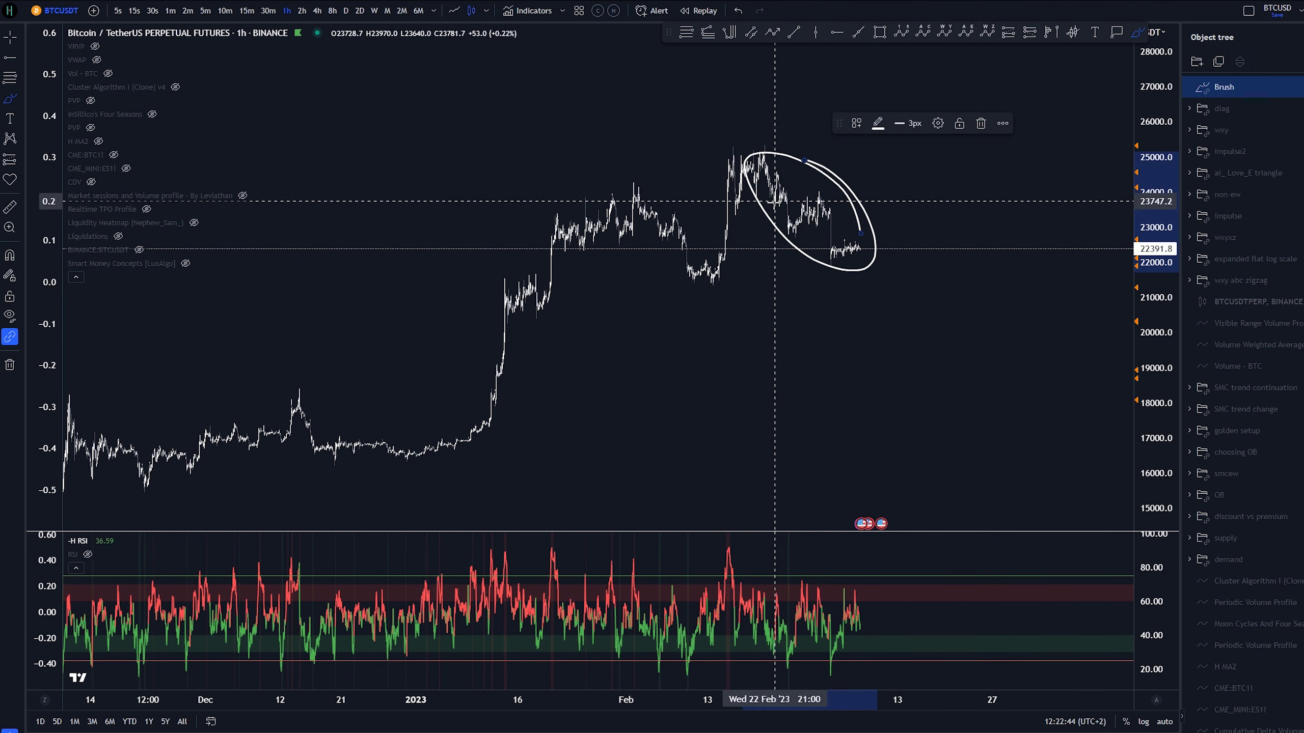
key(ctrl+z)
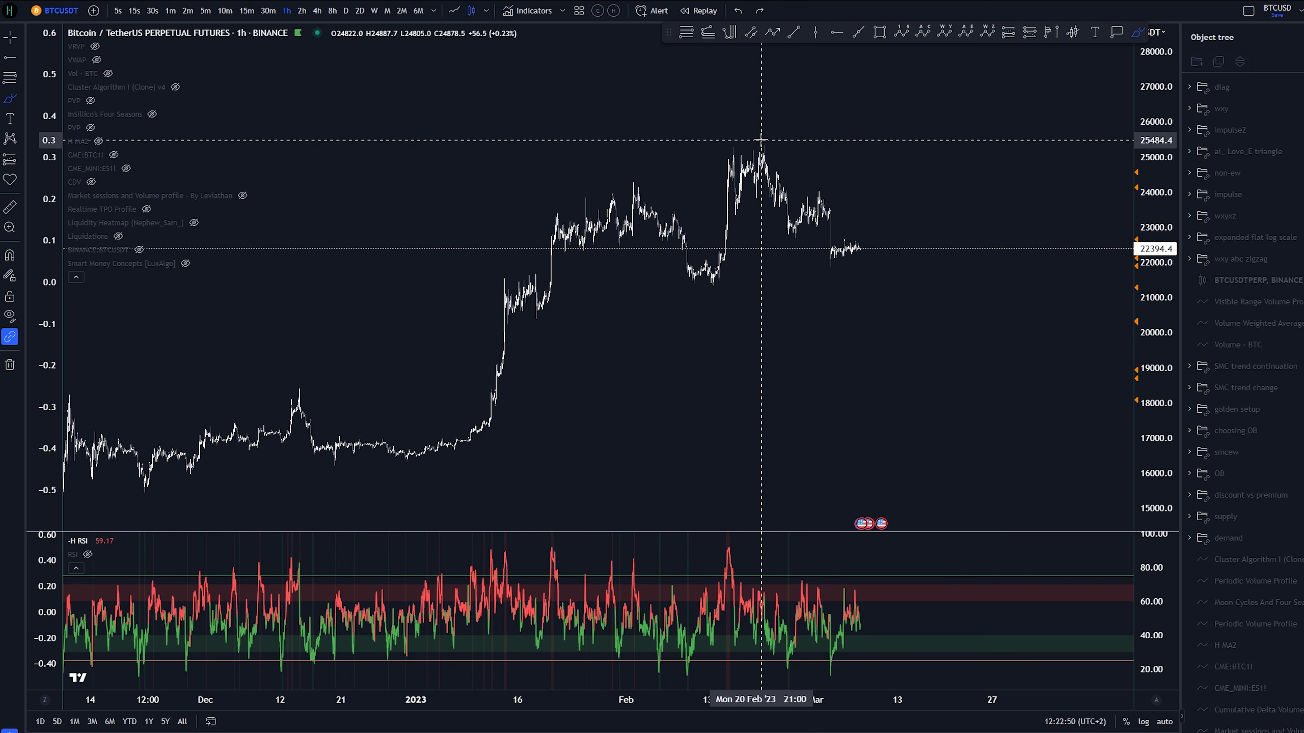
Switch the chart to the 15-minute timeframe and show the wxy drawing group
key(ctrl)
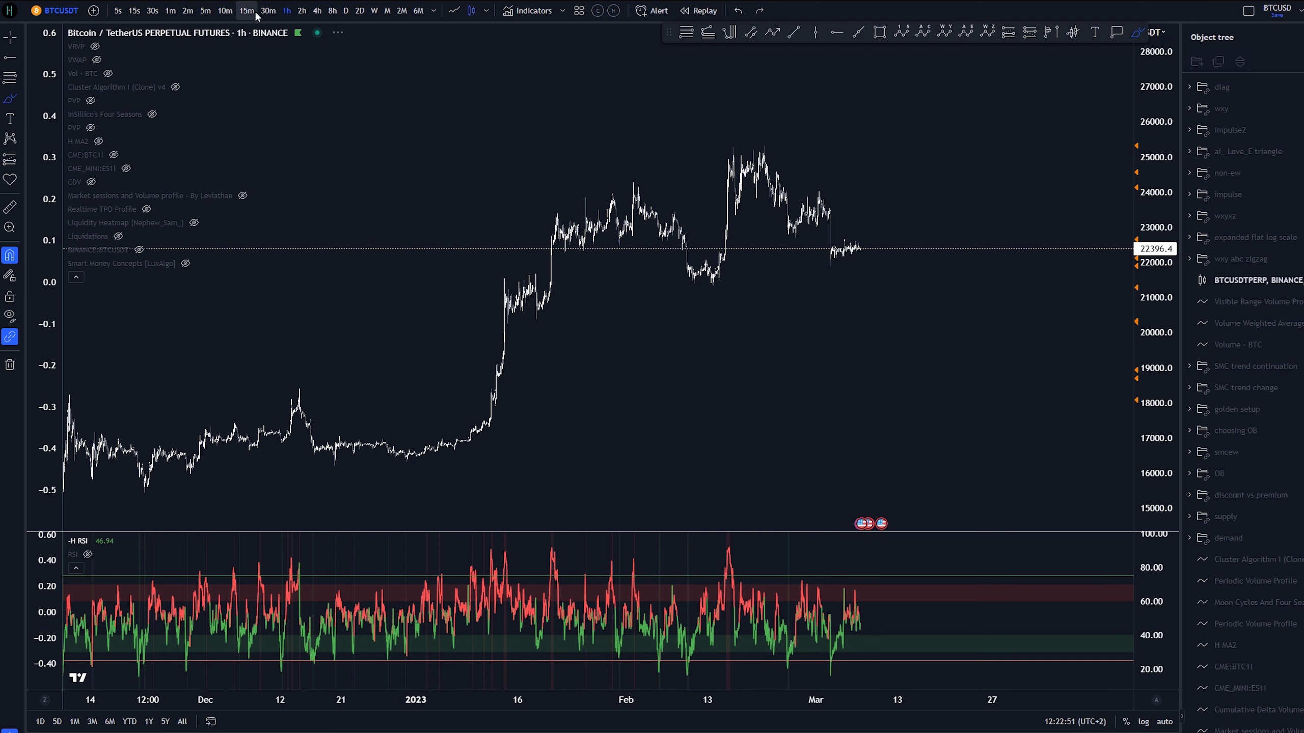
click(247, 11)
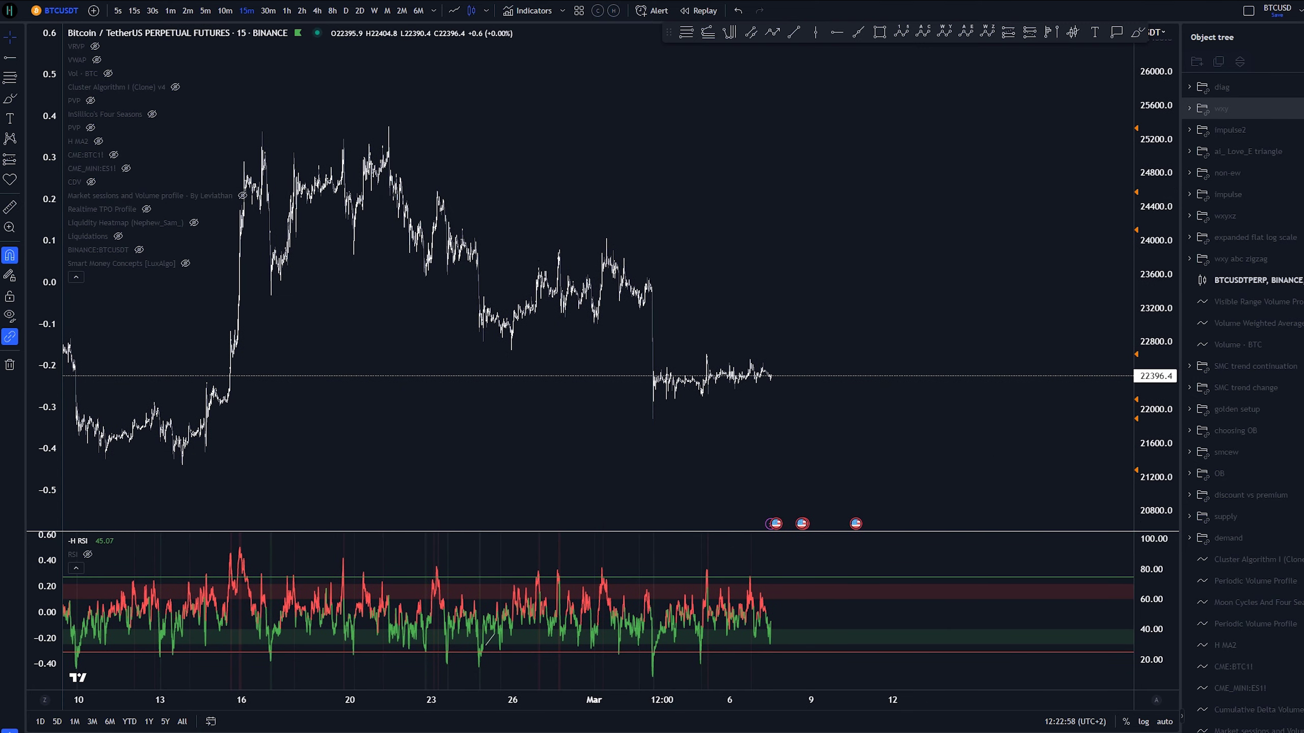
click(1302, 108)
drag(826, 197, 777, 169)
drag(923, 195, 929, 207)
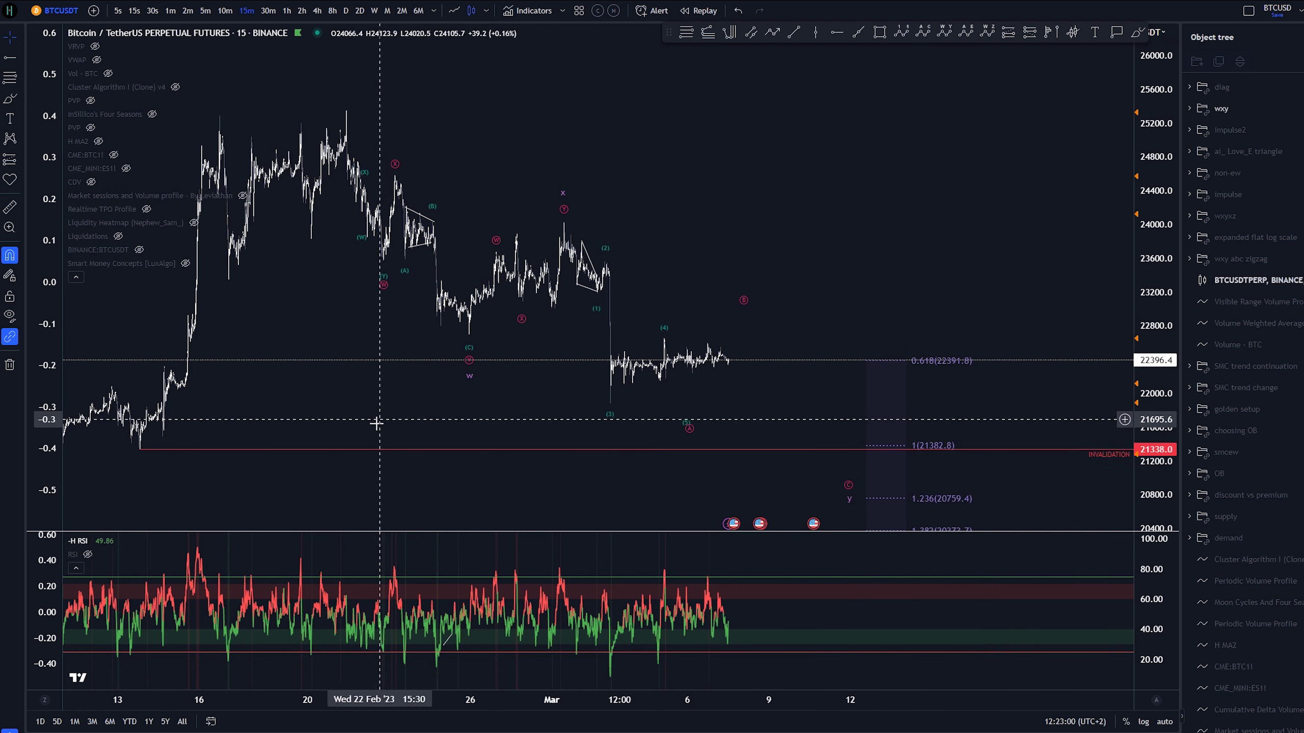
click(415, 455)
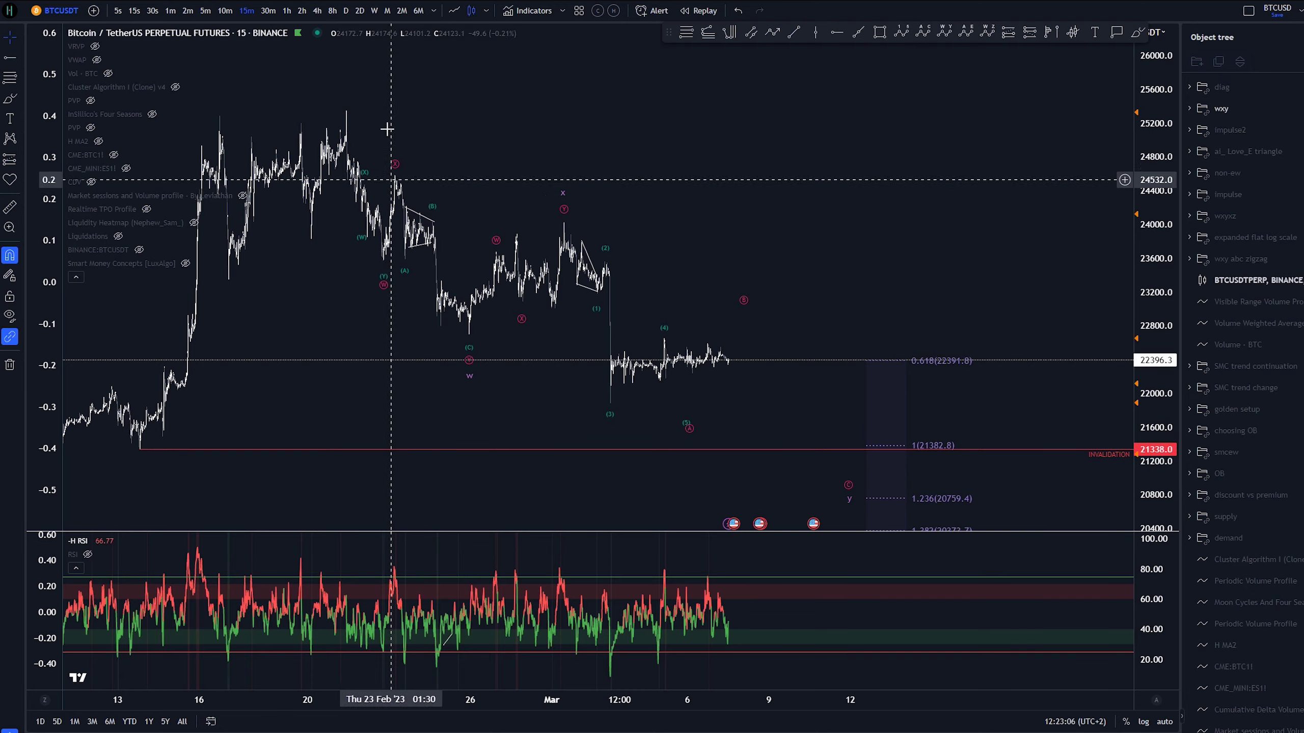
Brush temporary marks from the February top to wave x and near the 1 Fibonacci level, undoing them
mouse_move(550, 115)
mouse_down()
mouse_move(579, 134)
mouse_move(542, 114)
mouse_up()
key(alt+b)
mouse_move(326, 104)
mouse_down()
mouse_move(352, 253)
mouse_move(452, 338)
mouse_move(471, 247)
mouse_move(544, 207)
mouse_up()
key(ctrl+z)
key(ctrl+z)
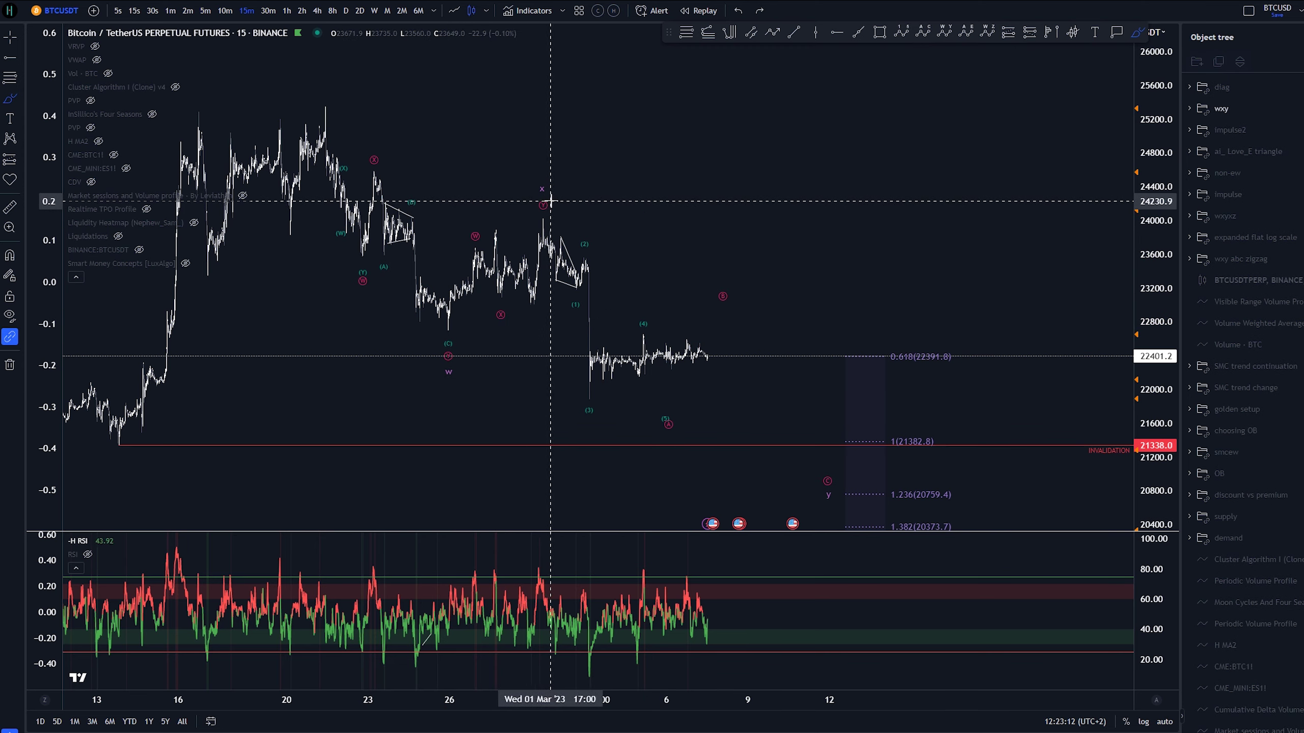
drag(933, 428, 865, 428)
key(ctrl+z)
key(Escape)
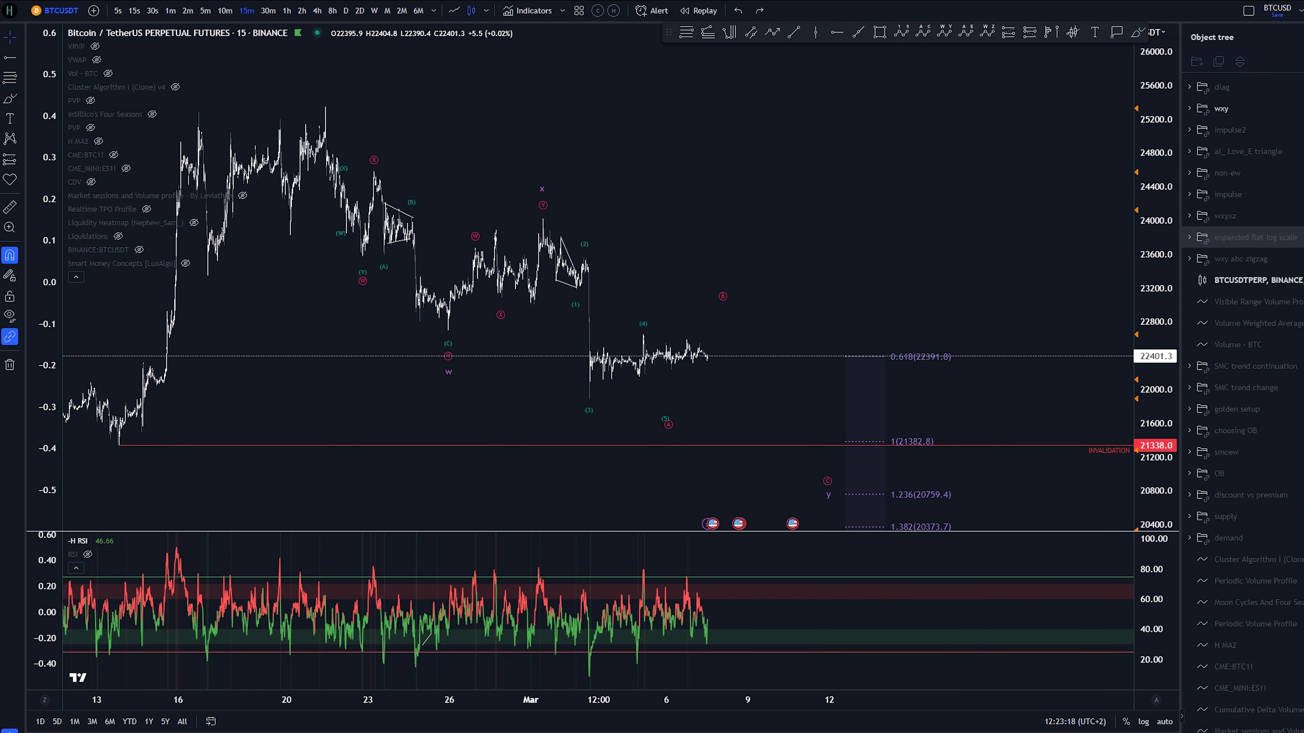
Show the non-ew drawing group to examine its levels and trendlines, and hide it again
click(1301, 173)
drag(978, 449, 960, 378)
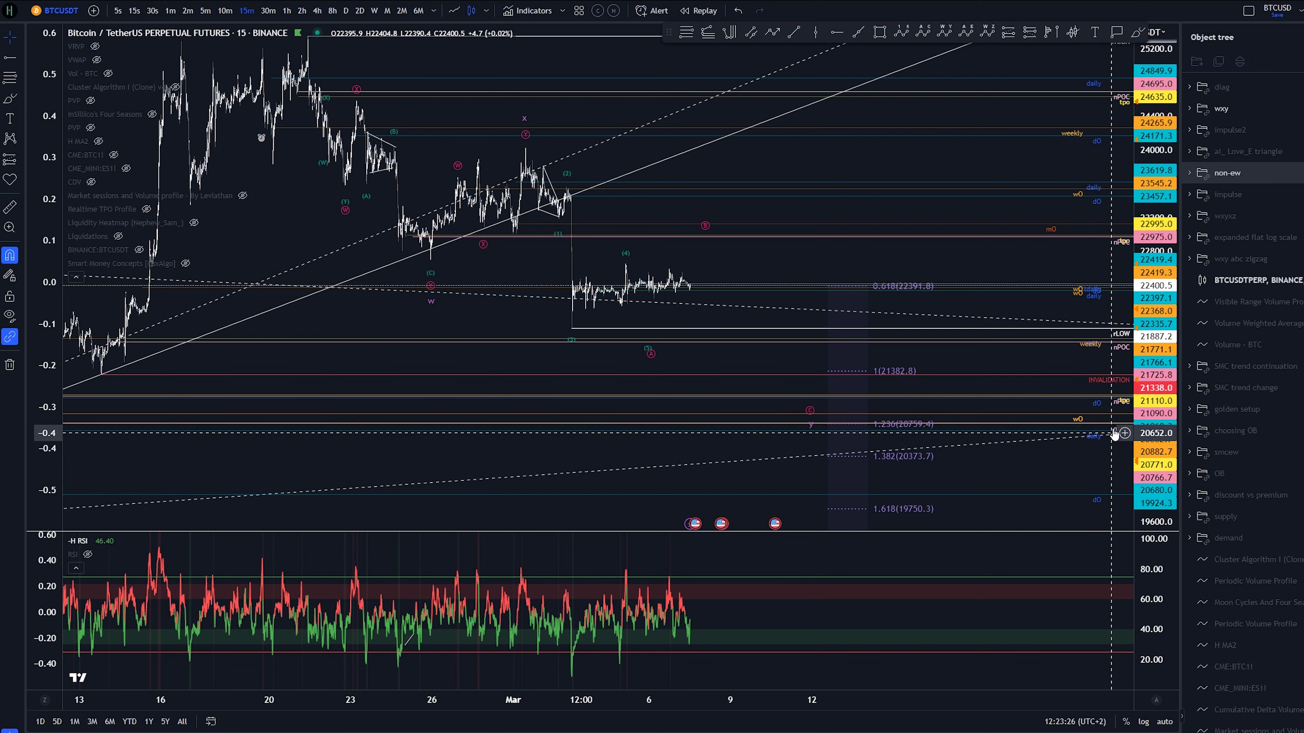
click(1301, 173)
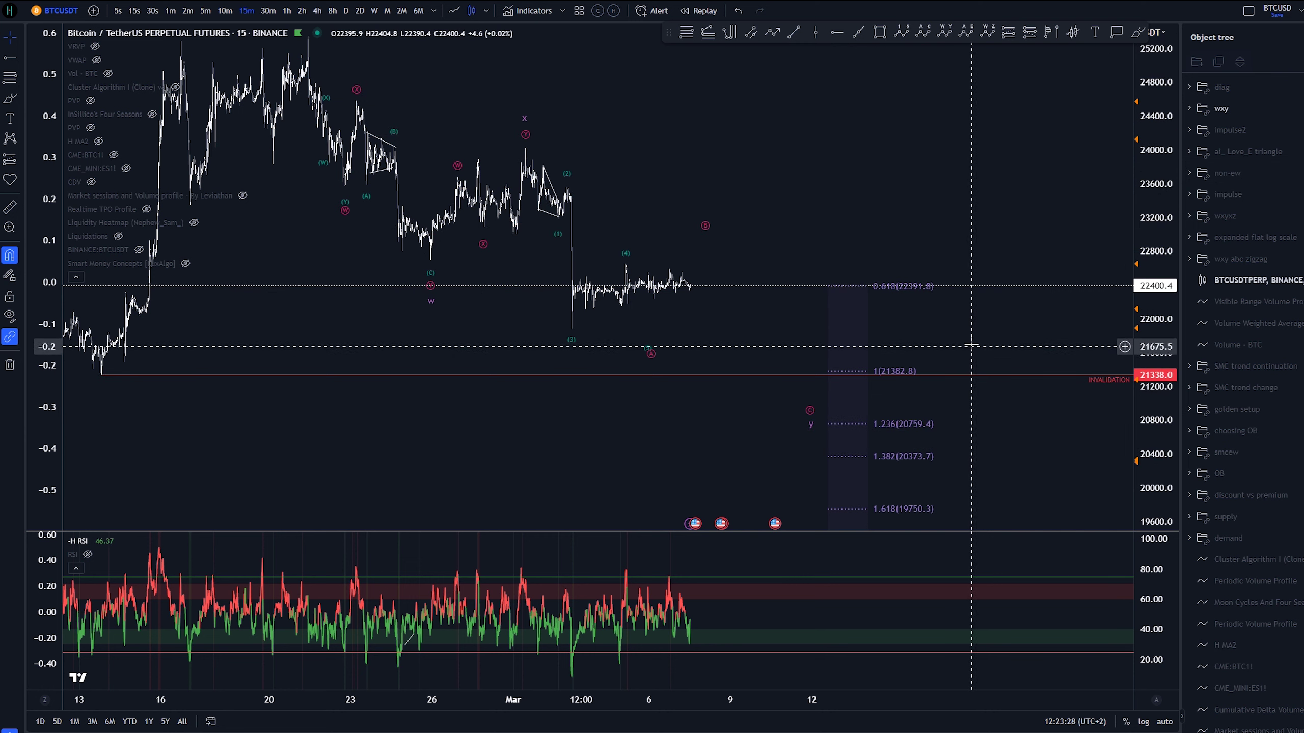
drag(965, 336, 974, 352)
drag(907, 239, 922, 266)
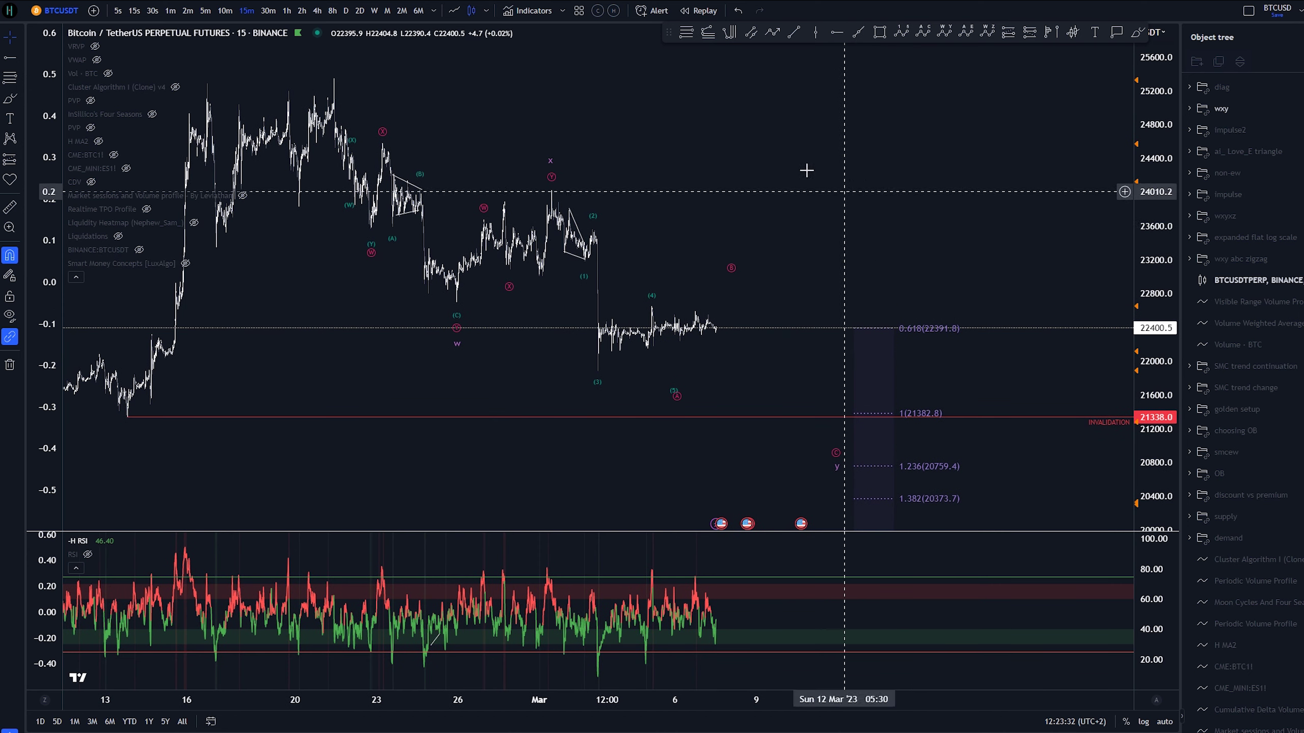
Brush temporary marks near the circled A label, along the drop from wave x and around the March sideways range, undoing each one
click(731, 270)
middle_click(678, 391)
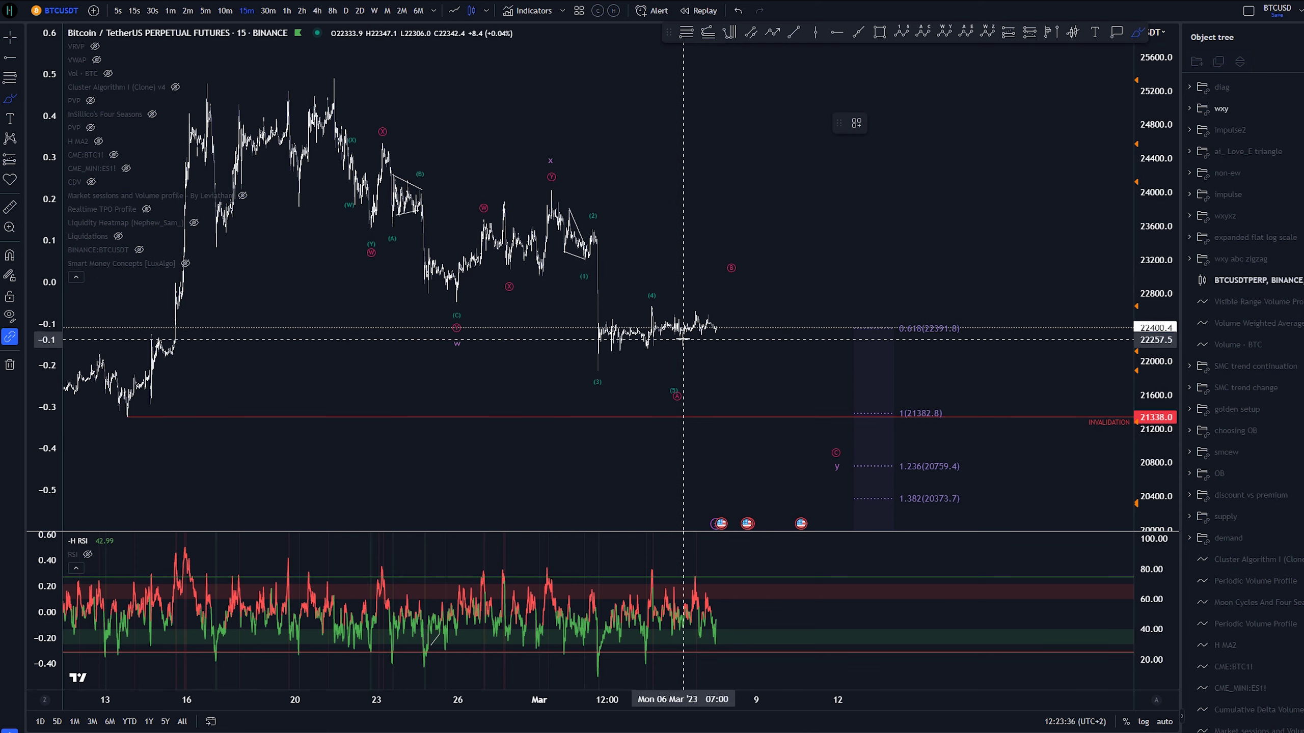
drag(675, 378, 675, 374)
key(ctrl+z)
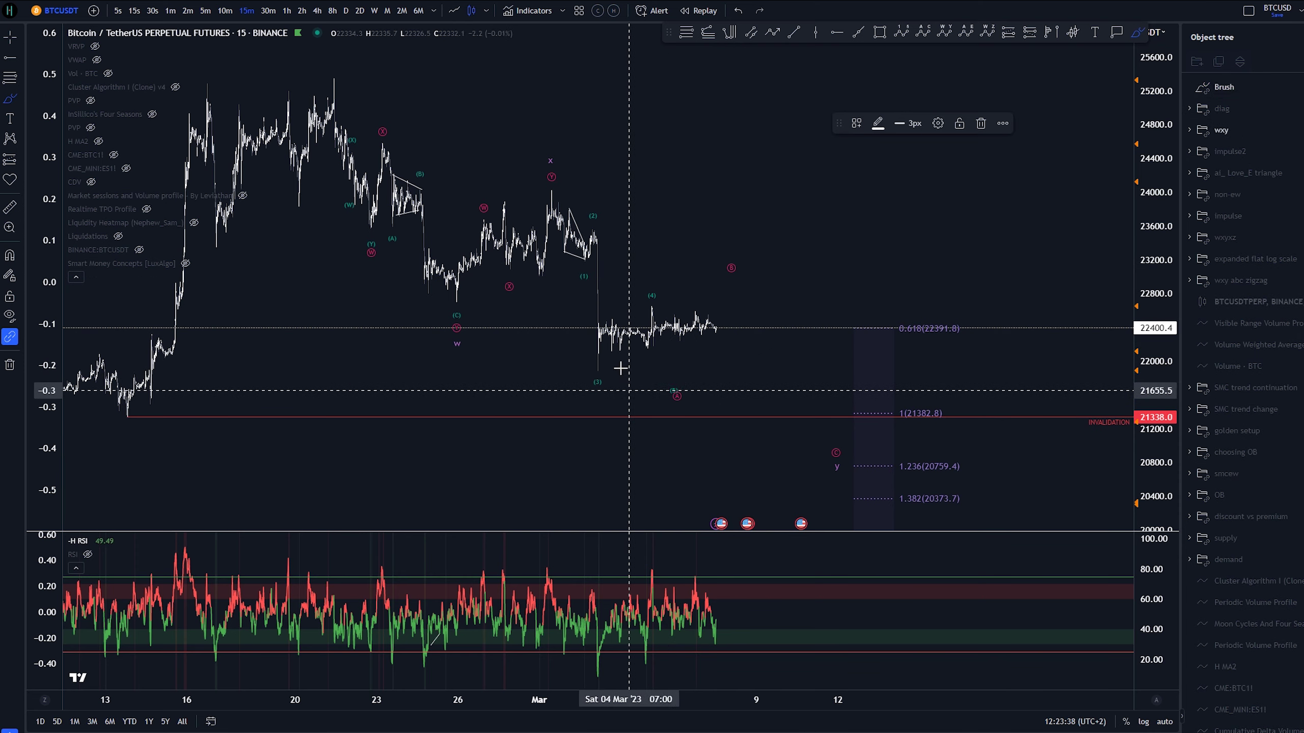
mouse_move(550, 185)
mouse_down()
mouse_move(579, 267)
mouse_move(590, 227)
mouse_move(596, 378)
mouse_up()
key(ctrl+z)
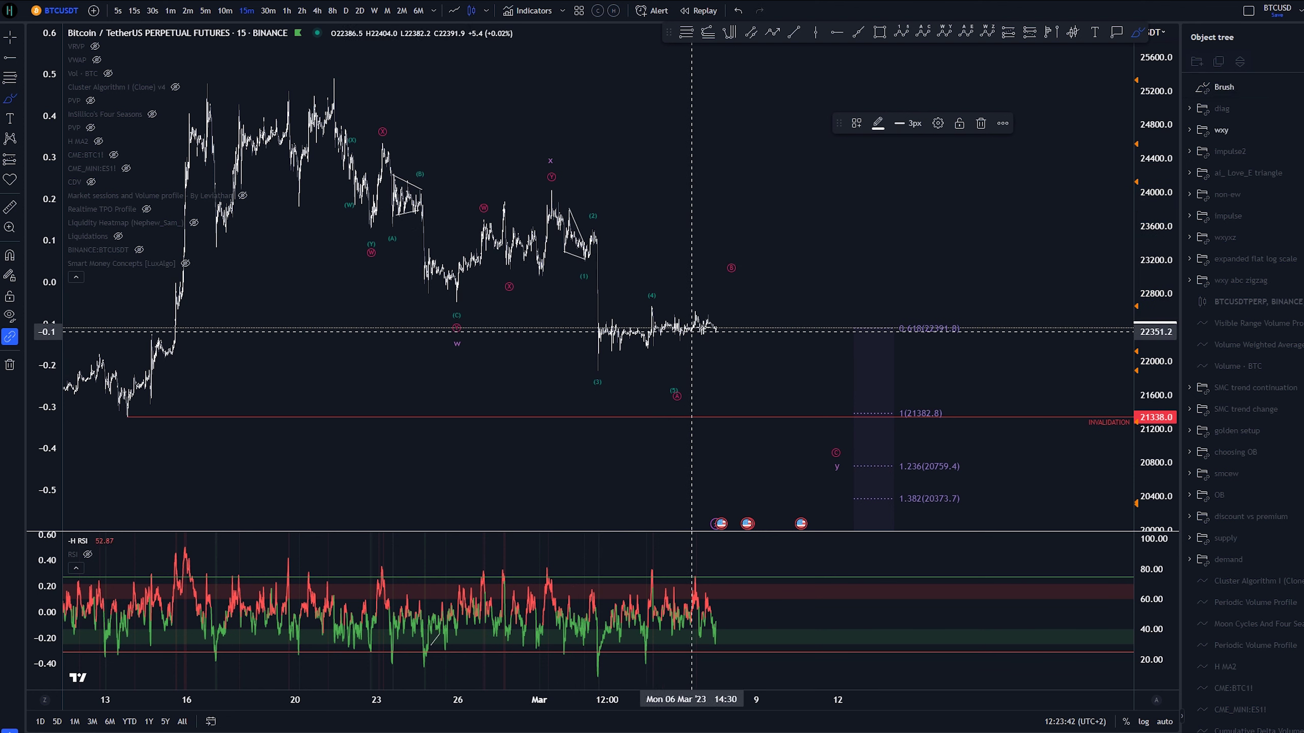
mouse_move(718, 298)
mouse_down()
mouse_move(606, 309)
mouse_move(706, 367)
mouse_up()
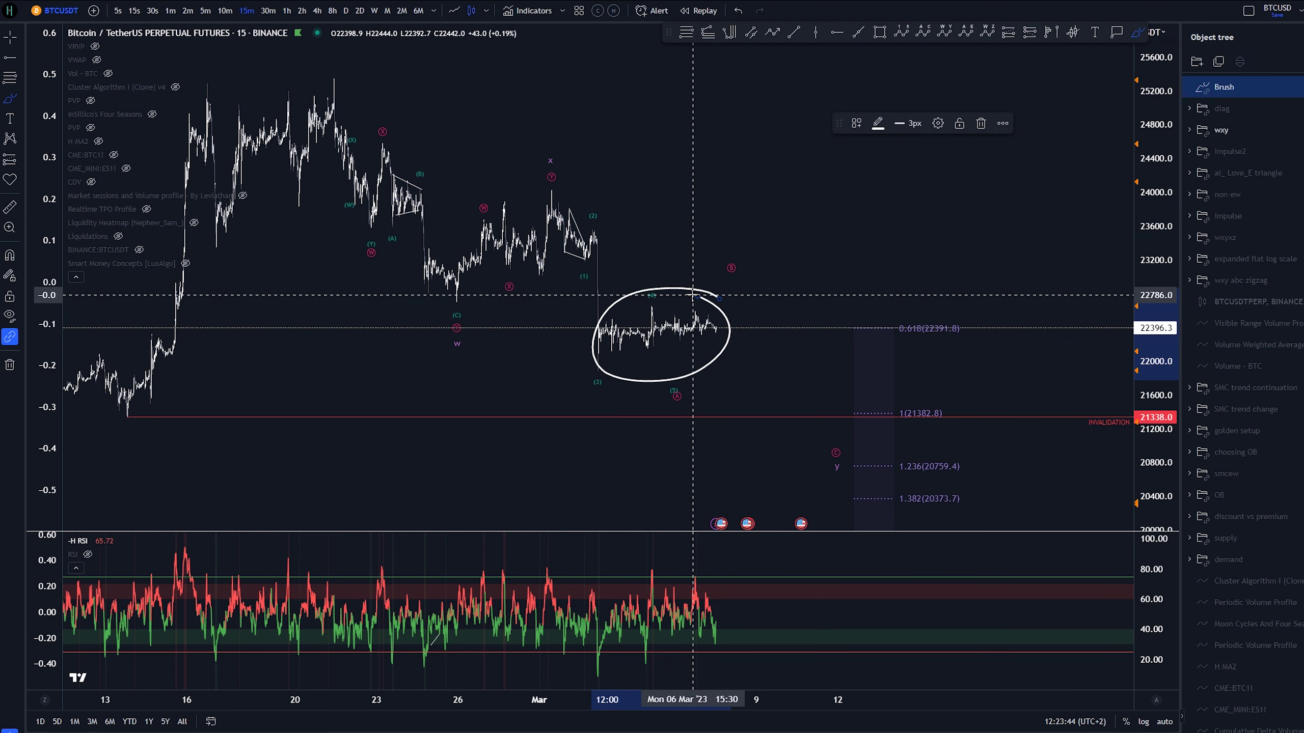
key(ctrl+z)
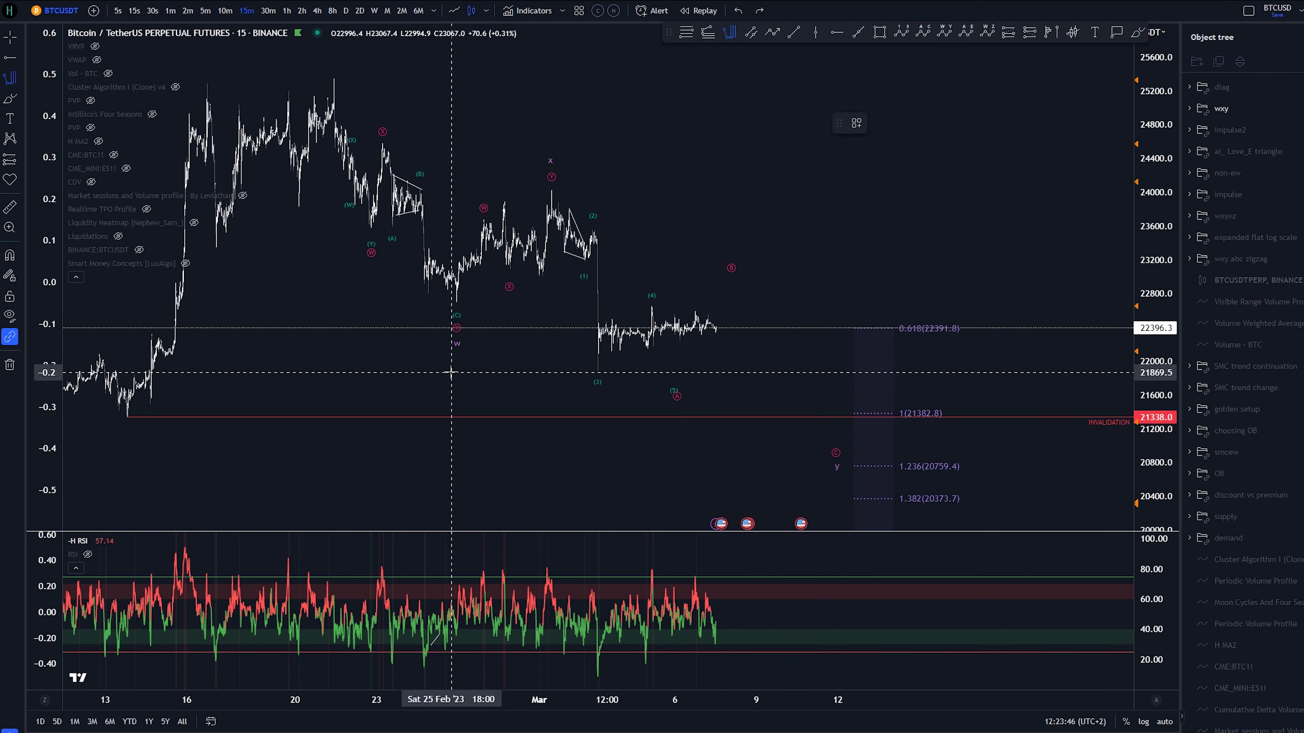
Place a Trend-Based Fib Time from the wave w low through the wave x high to the early-March low
click(457, 371)
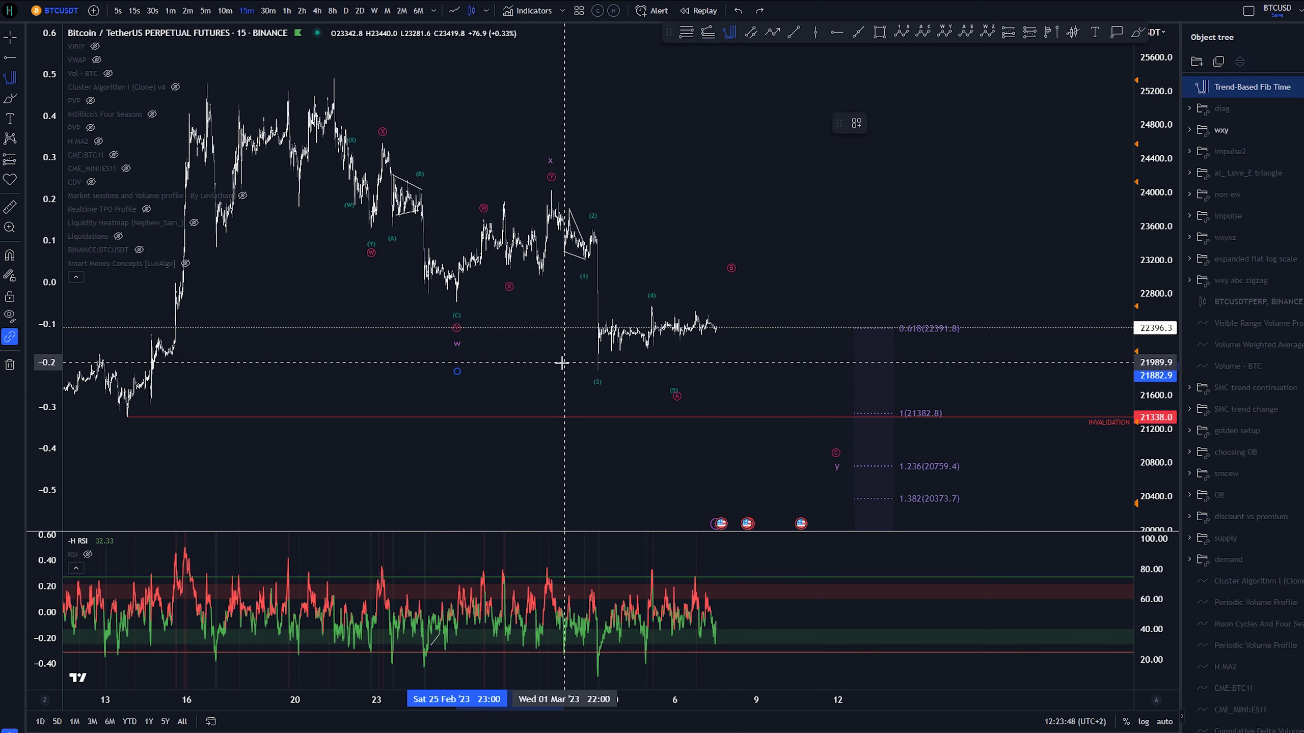
click(551, 366)
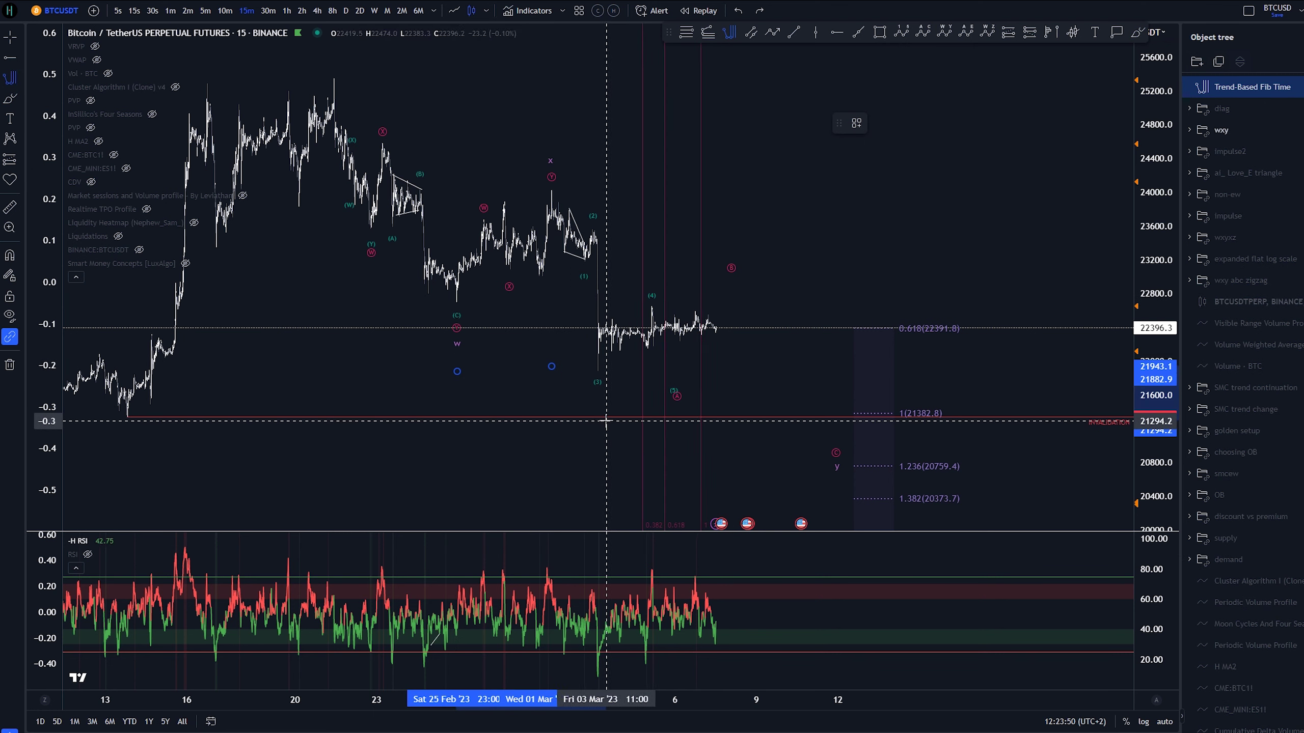
click(598, 419)
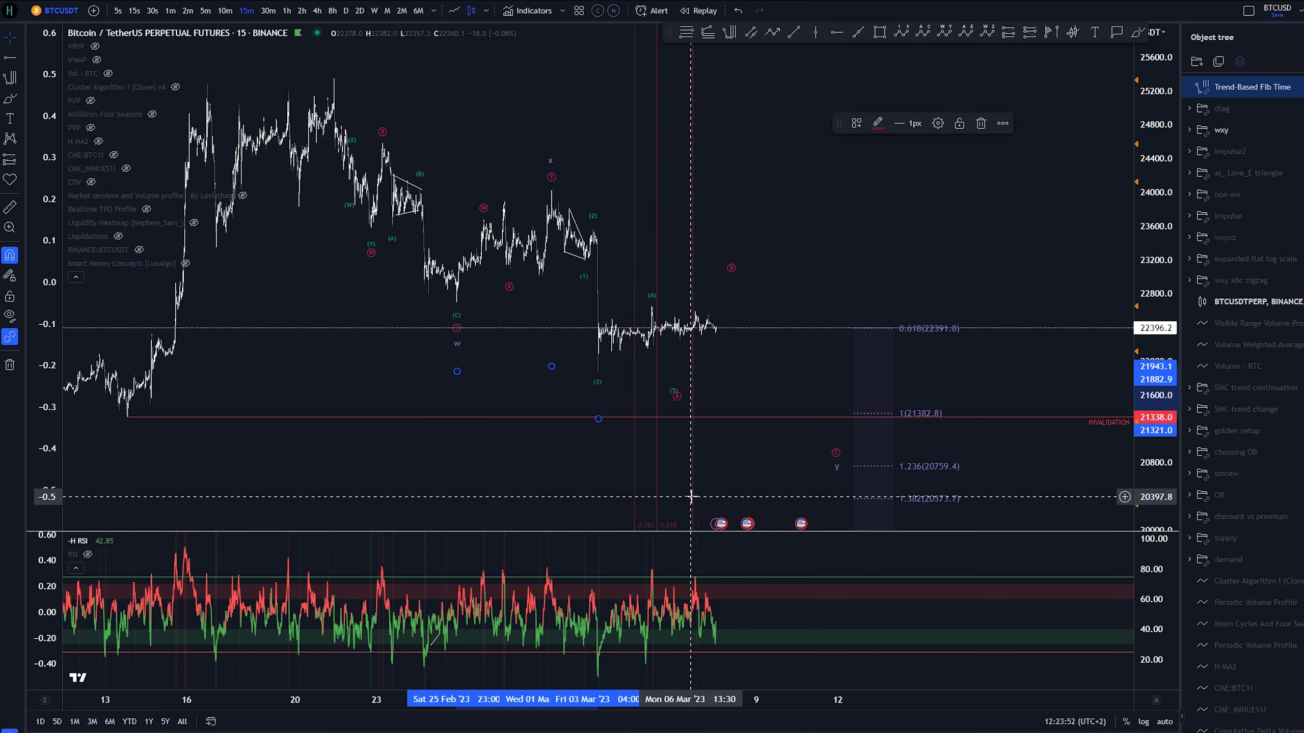
Circle the rise into wave x and the March sideways range with the brush, and remove the circles and the Trend-Based Fib Time
key(alt+b)
drag(553, 195, 525, 171)
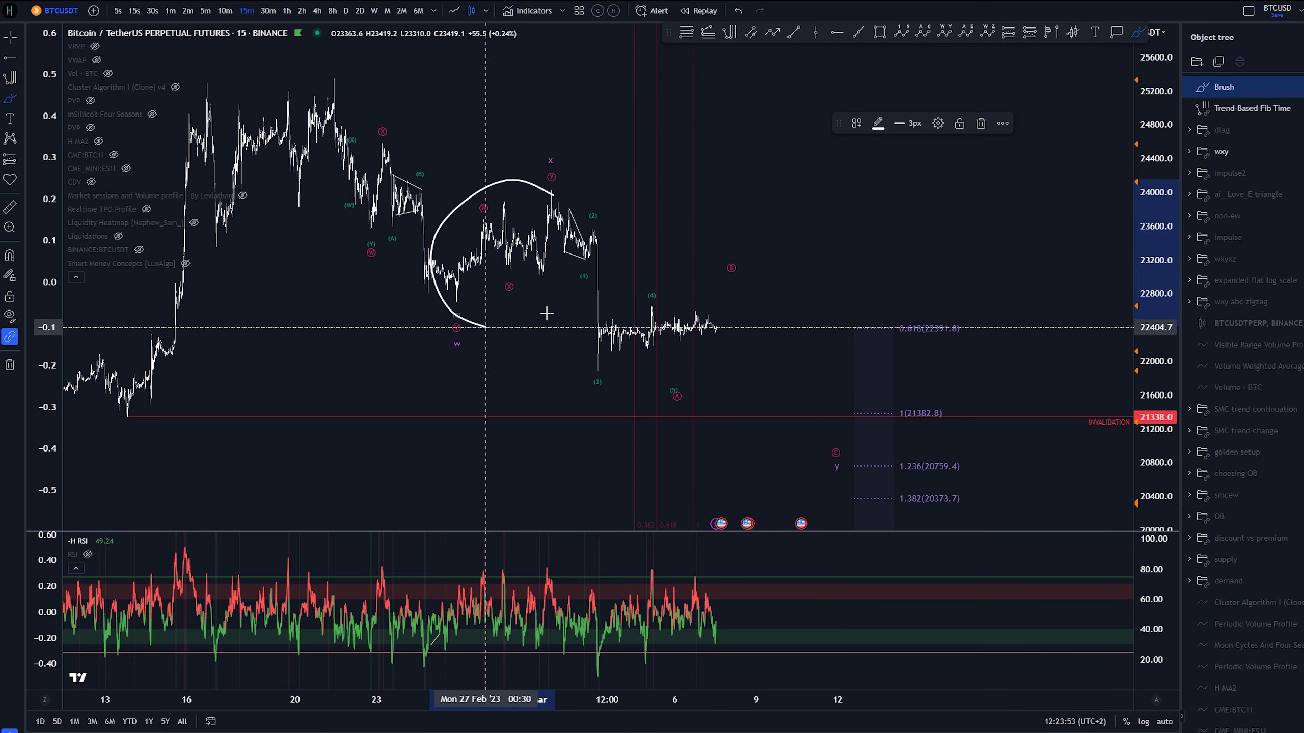
key(Delete)
mouse_move(689, 308)
mouse_down()
mouse_move(613, 299)
mouse_move(689, 309)
mouse_up()
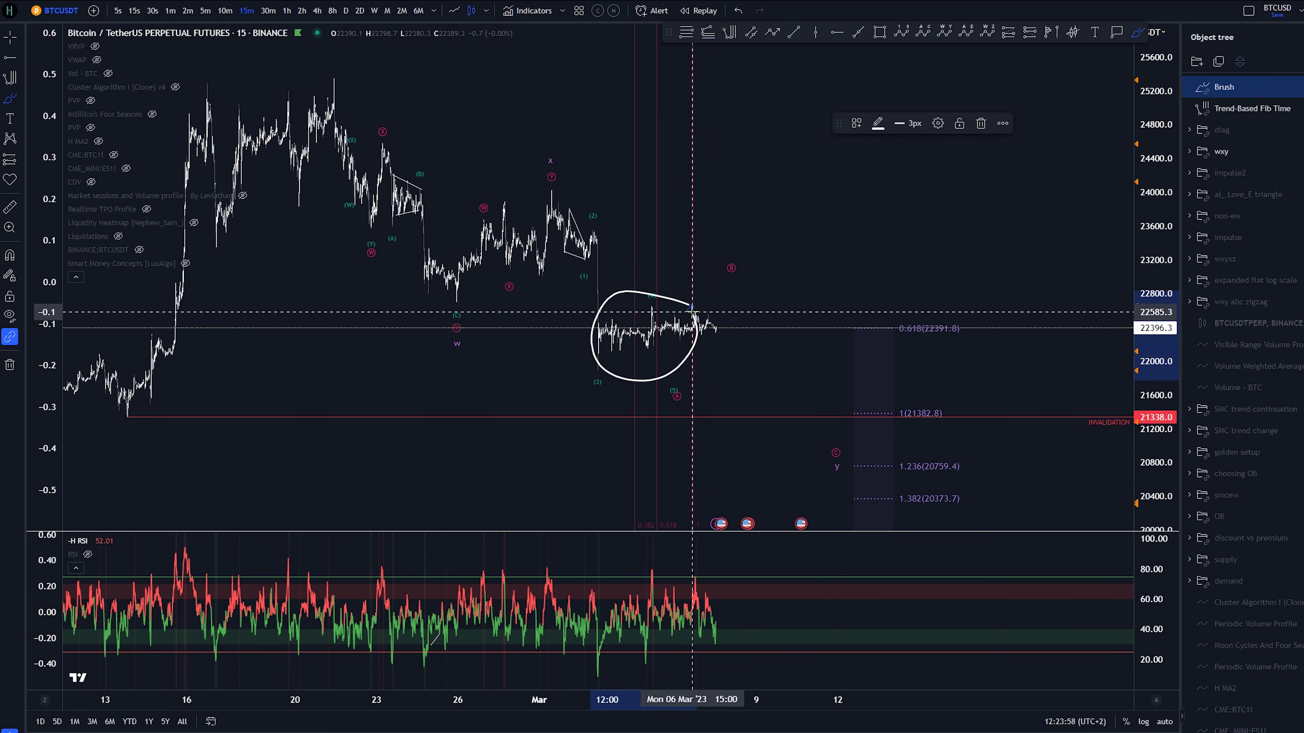
key(ctrl+z)
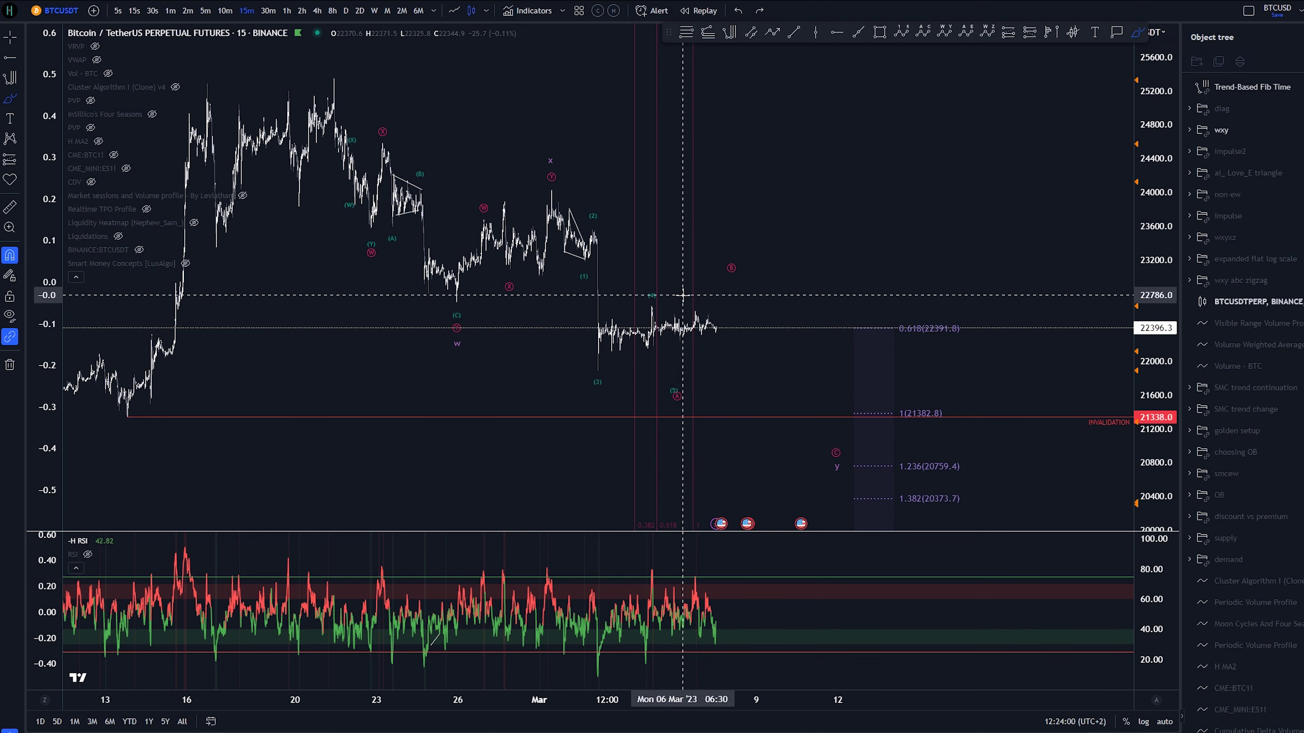
key(Delete)
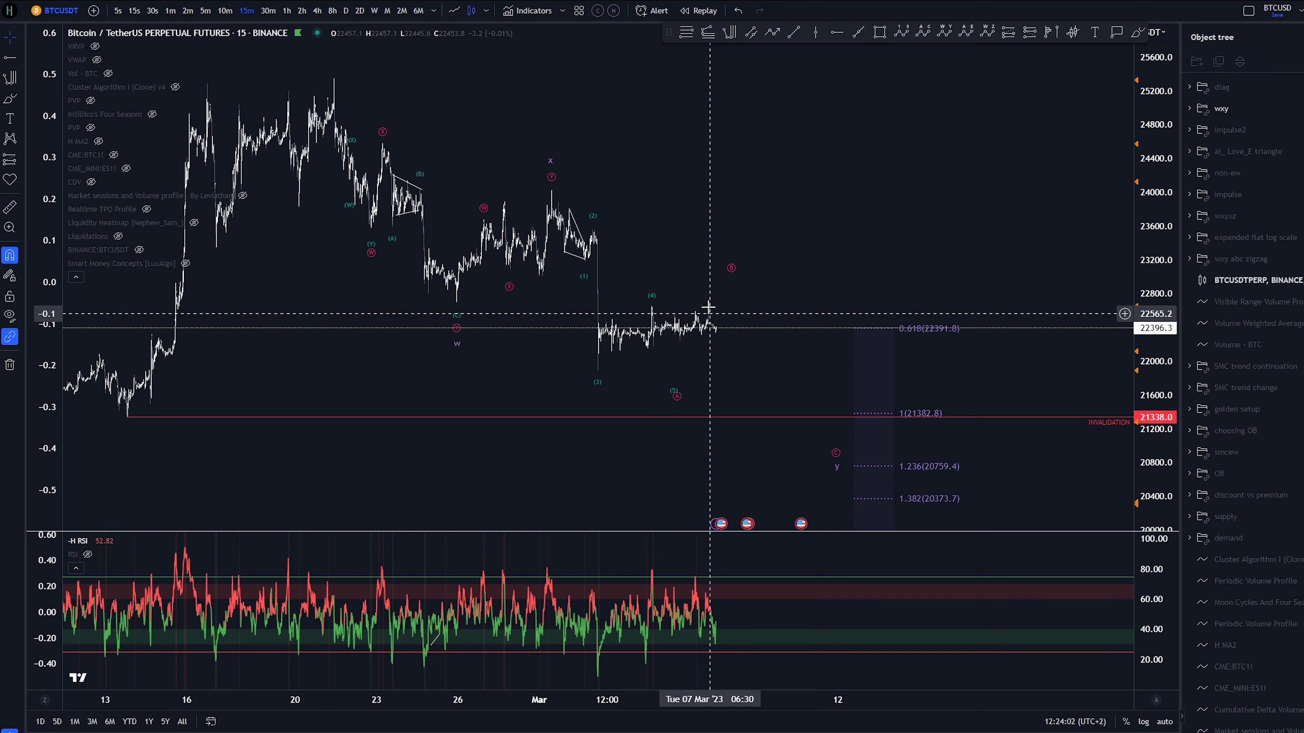
drag(800, 201, 769, 198)
key(alt+b)
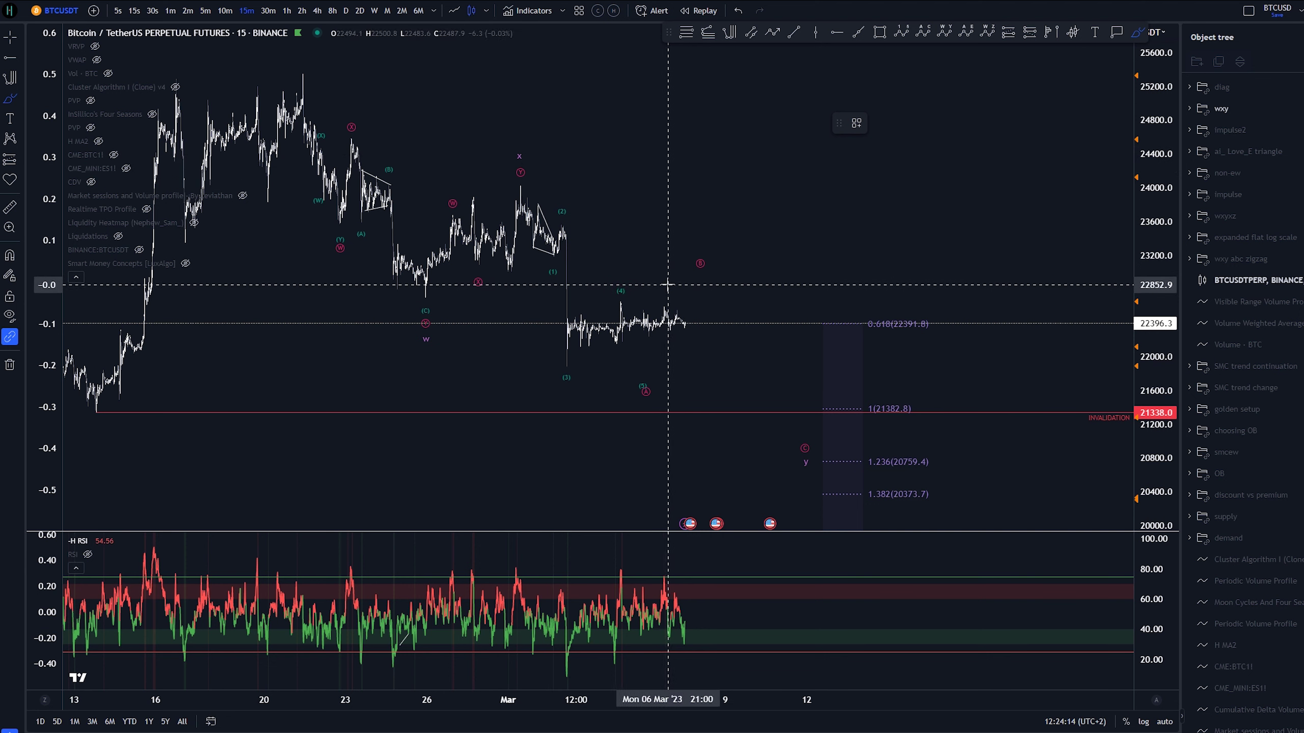
key(Escape)
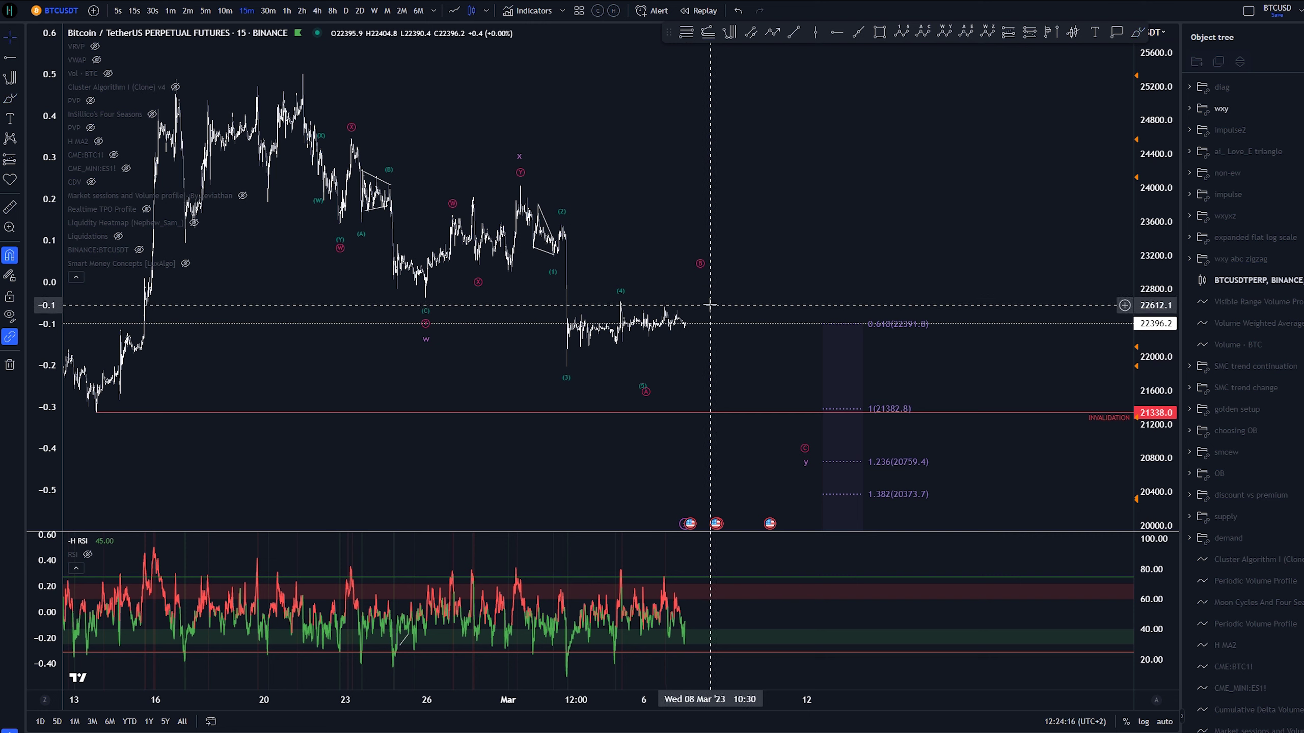
Replace the green (1)–(5) impulse count with an Elliott Correction Wave (ABC) from the wave x high to the 3 March low, using the Submicro template
click(621, 294)
key(Delete)
key(alt+c)
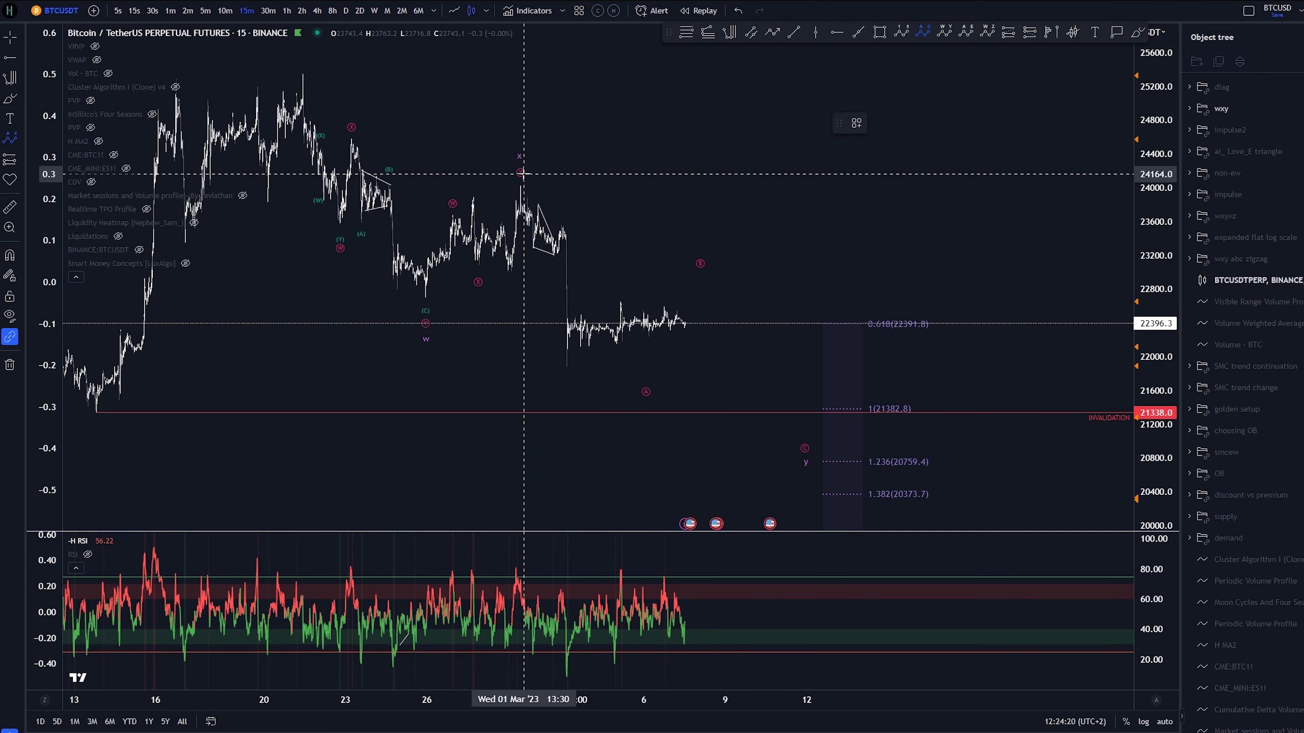
click(520, 180)
click(551, 260)
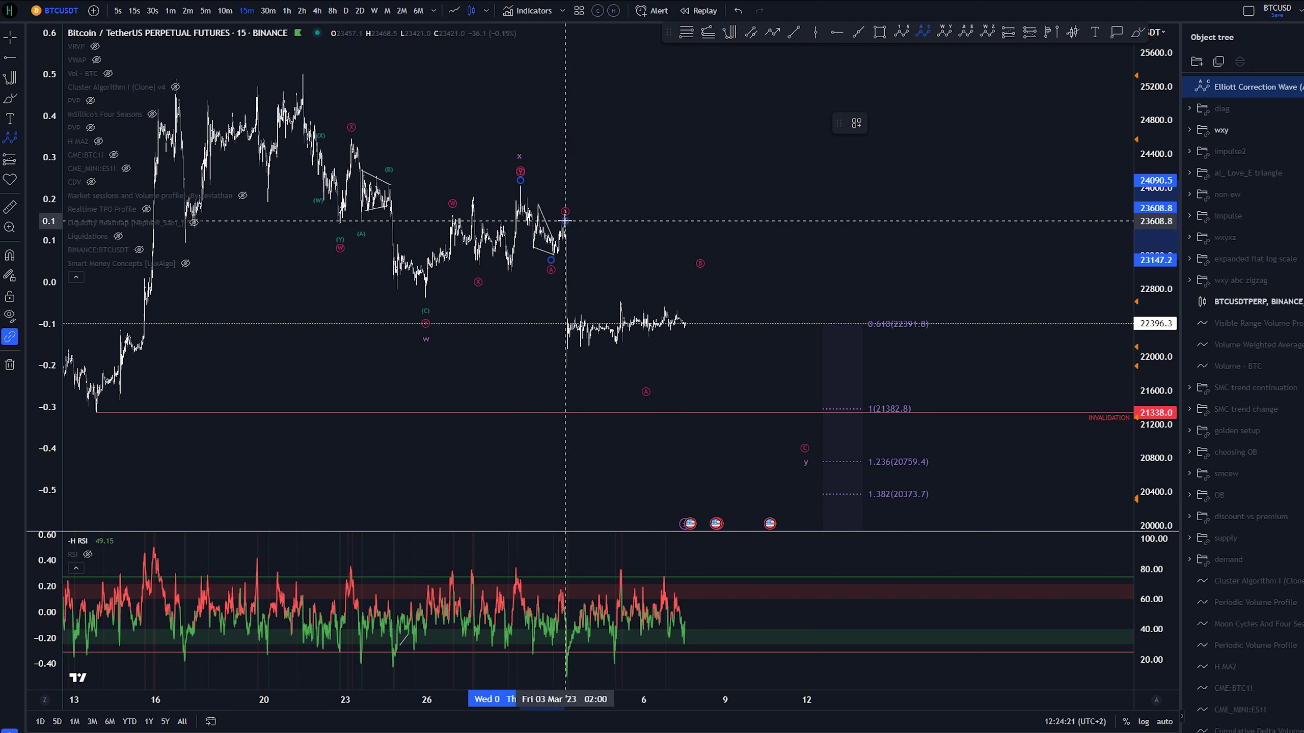
click(565, 221)
click(568, 366)
click(857, 122)
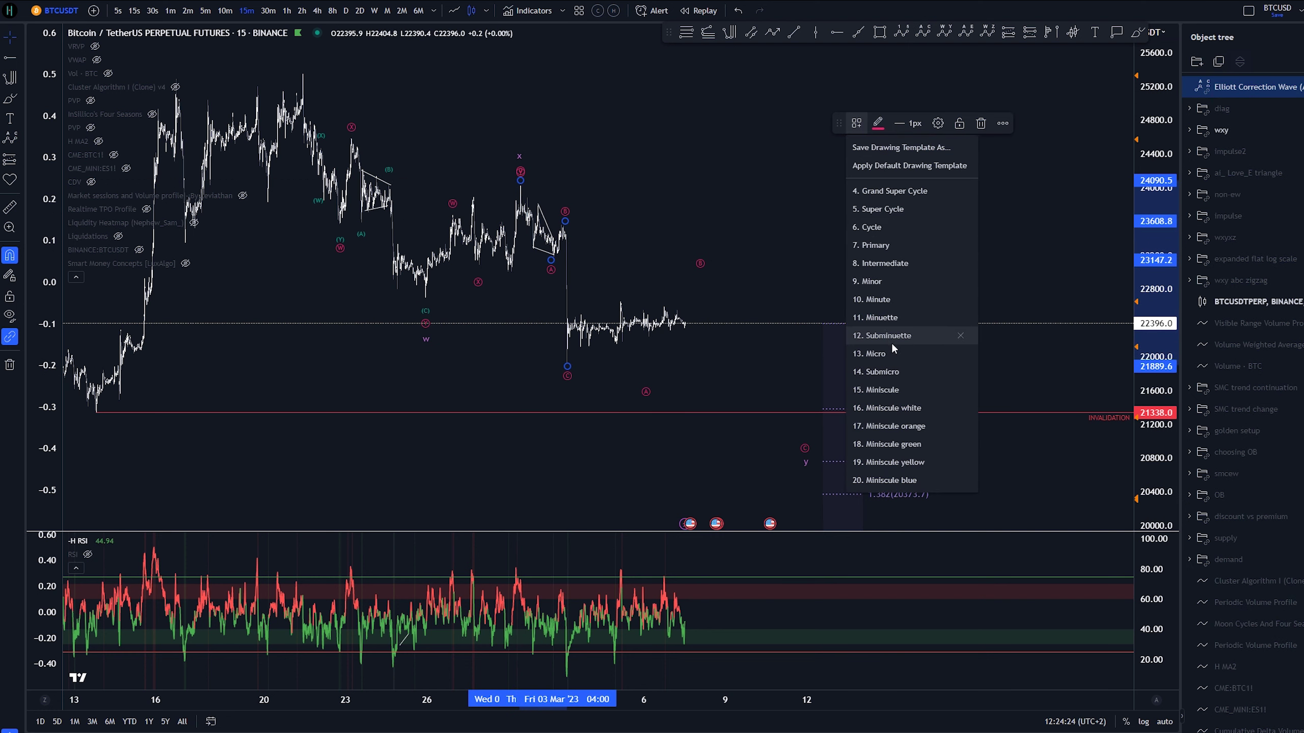
click(888, 368)
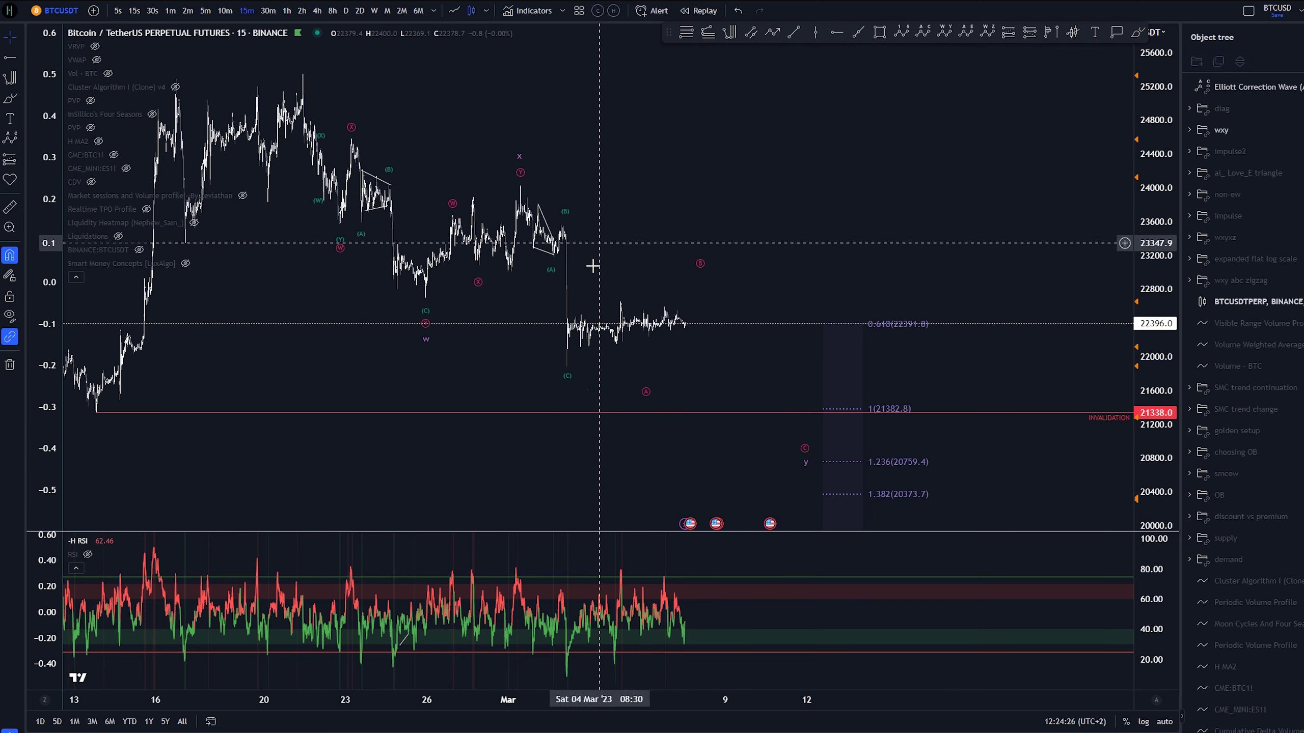
Brush a temporary mark along the 3 March drop and remove it
drag(570, 229, 582, 365)
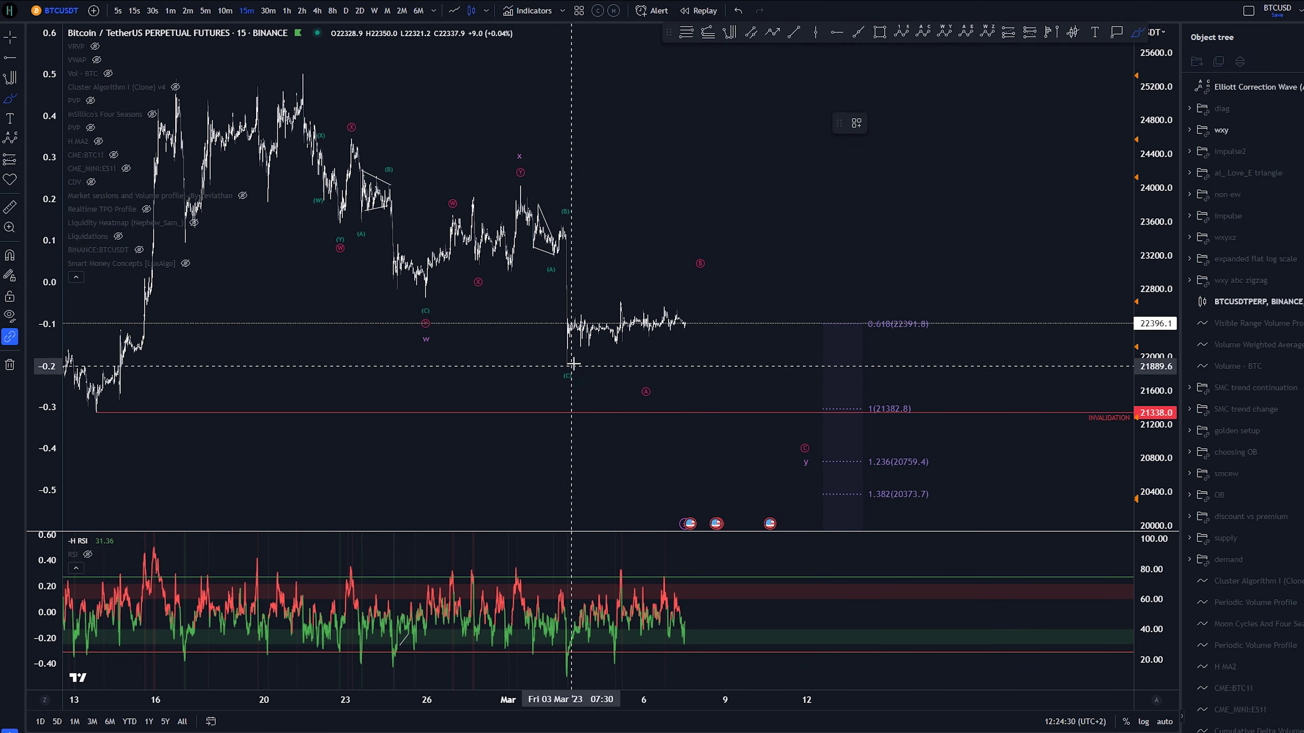
click(646, 392)
click(681, 260)
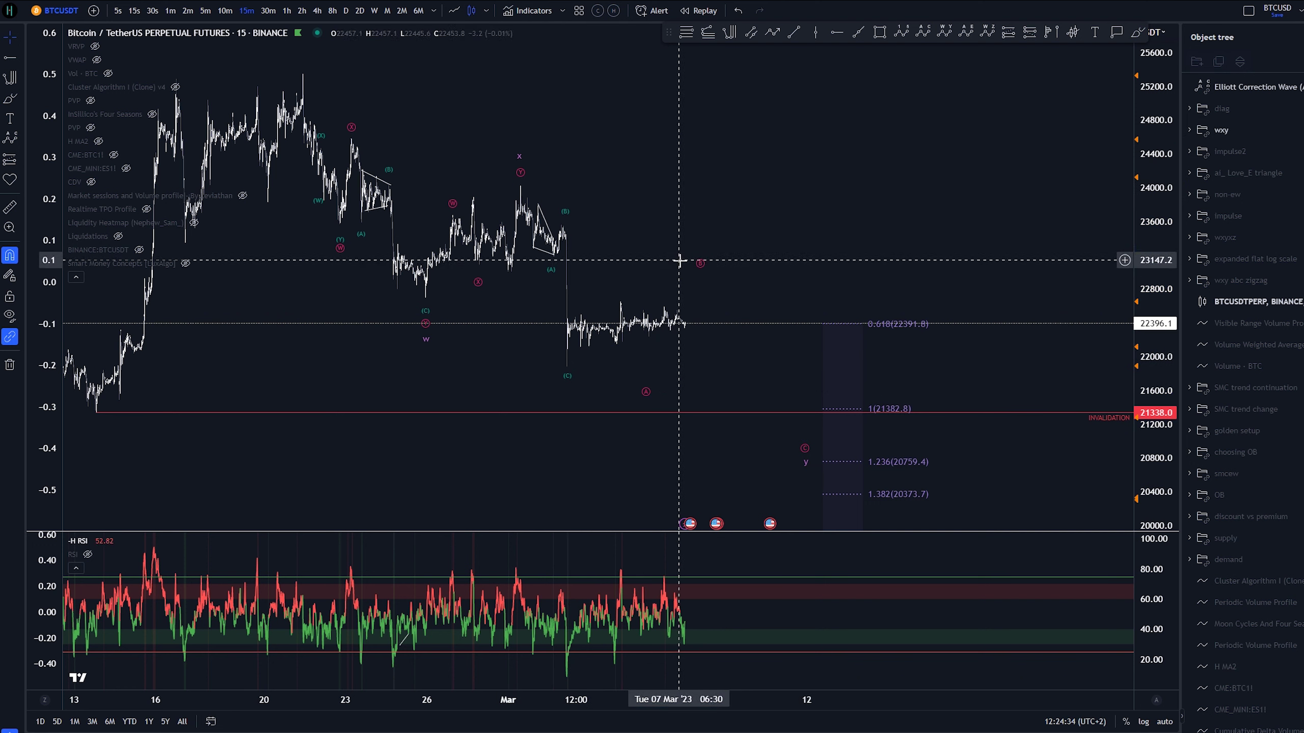
Place an Elliott Double Combo Wave with circled pink labels from the wave x high: W at the 3 March low, X on 7 March, Y near 20,839
key(ctrl+3)
click(520, 183)
click(567, 376)
click(690, 282)
click(775, 455)
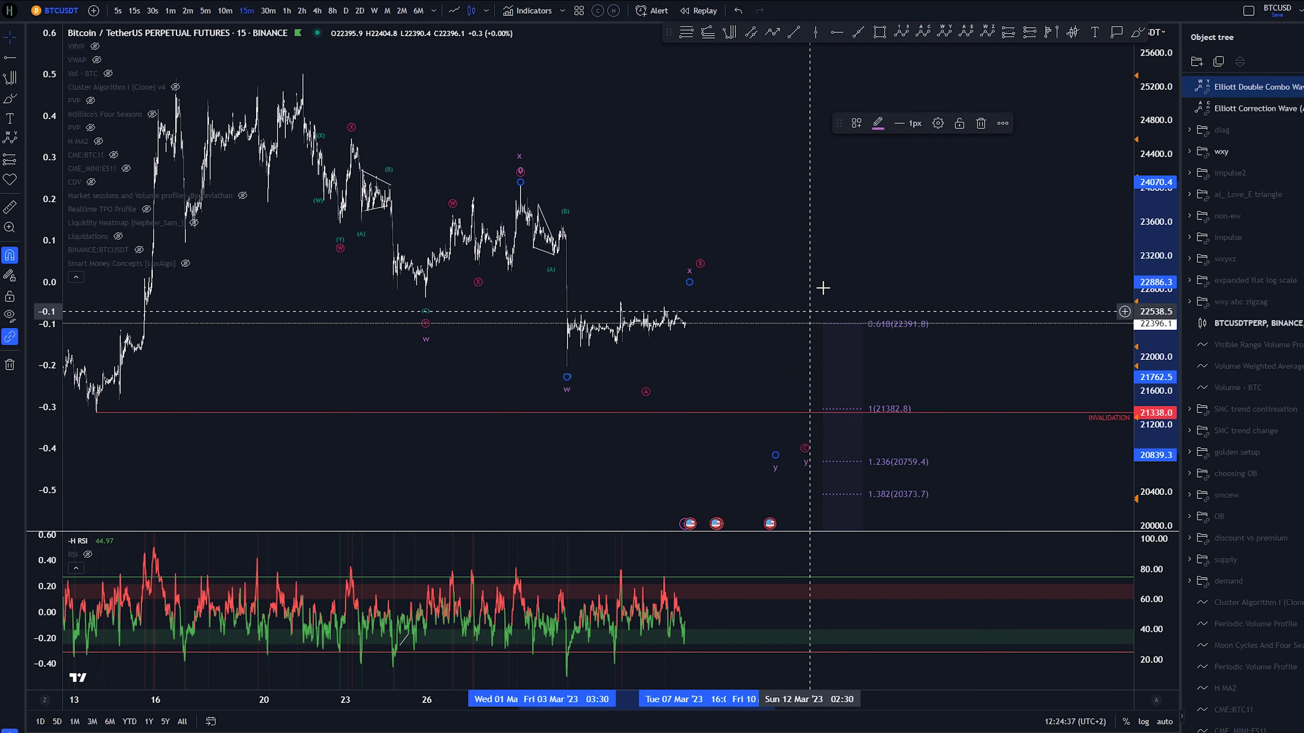
click(857, 124)
click(891, 337)
click(739, 270)
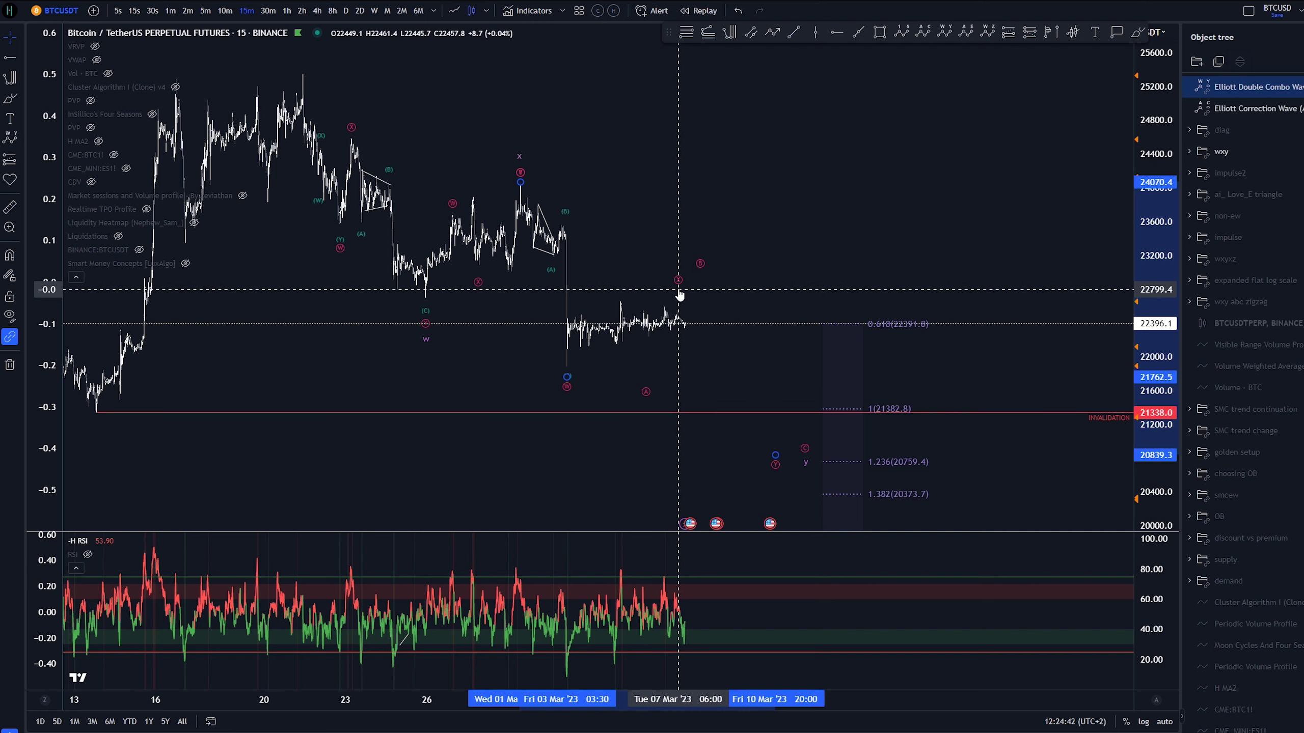
drag(678, 290, 679, 288)
click(817, 259)
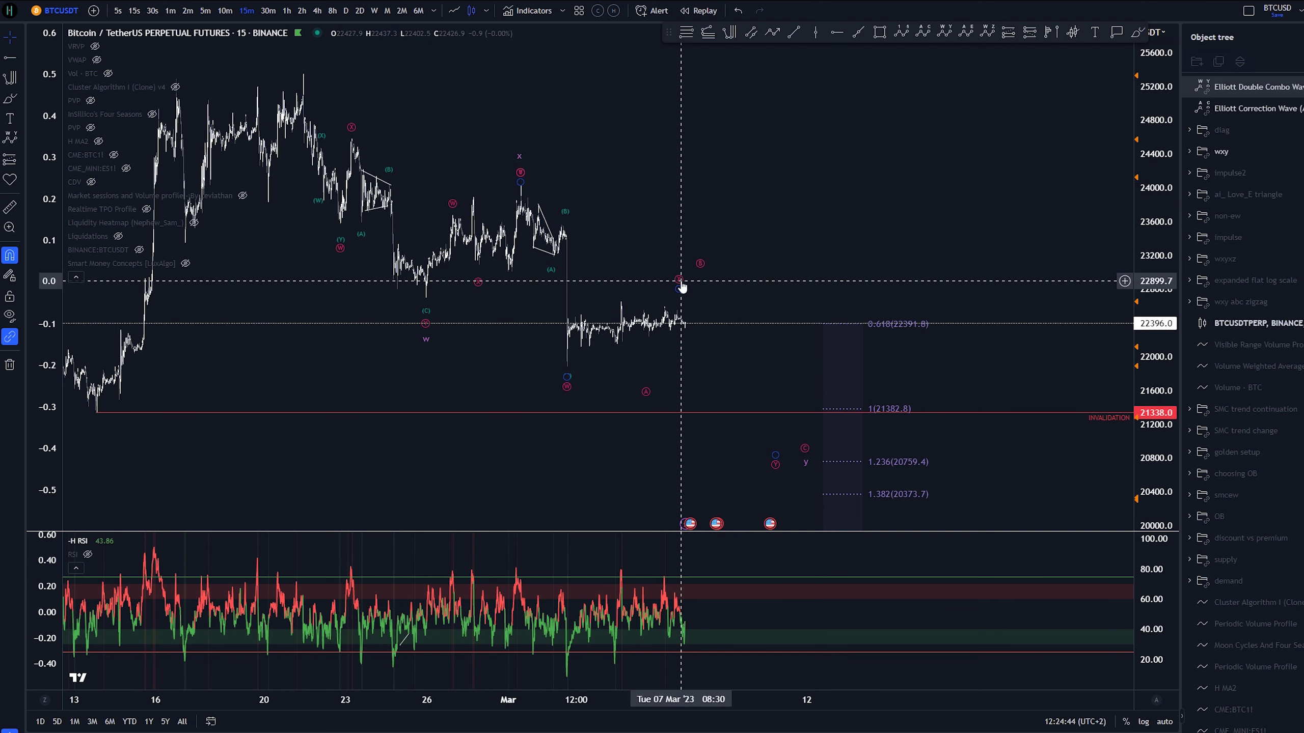
Brush a box around the March sideways range, circle the small rise before the drop, link them with an arrow, and undo all these marks
key(alt+b)
mouse_move(688, 294)
mouse_down()
mouse_move(564, 296)
mouse_move(688, 364)
mouse_move(682, 294)
mouse_up()
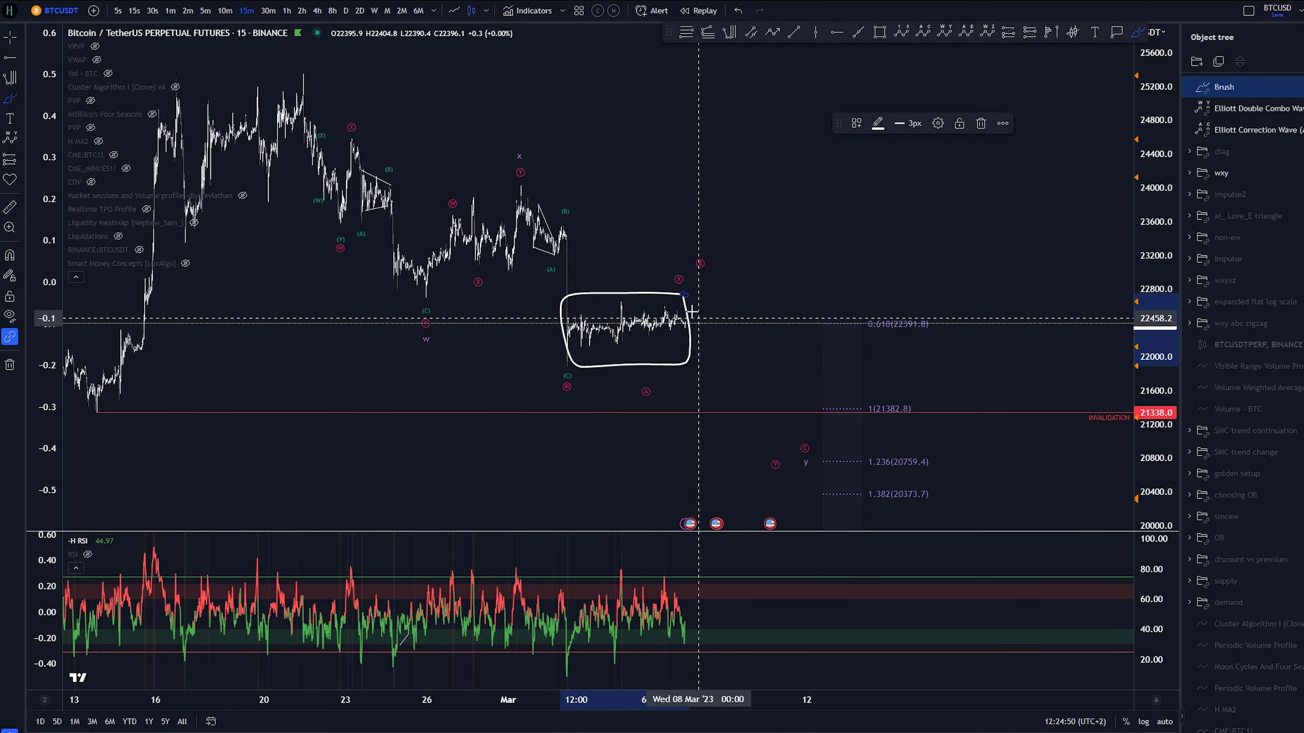
mouse_move(561, 227)
mouse_down()
mouse_move(555, 252)
mouse_move(563, 229)
mouse_up()
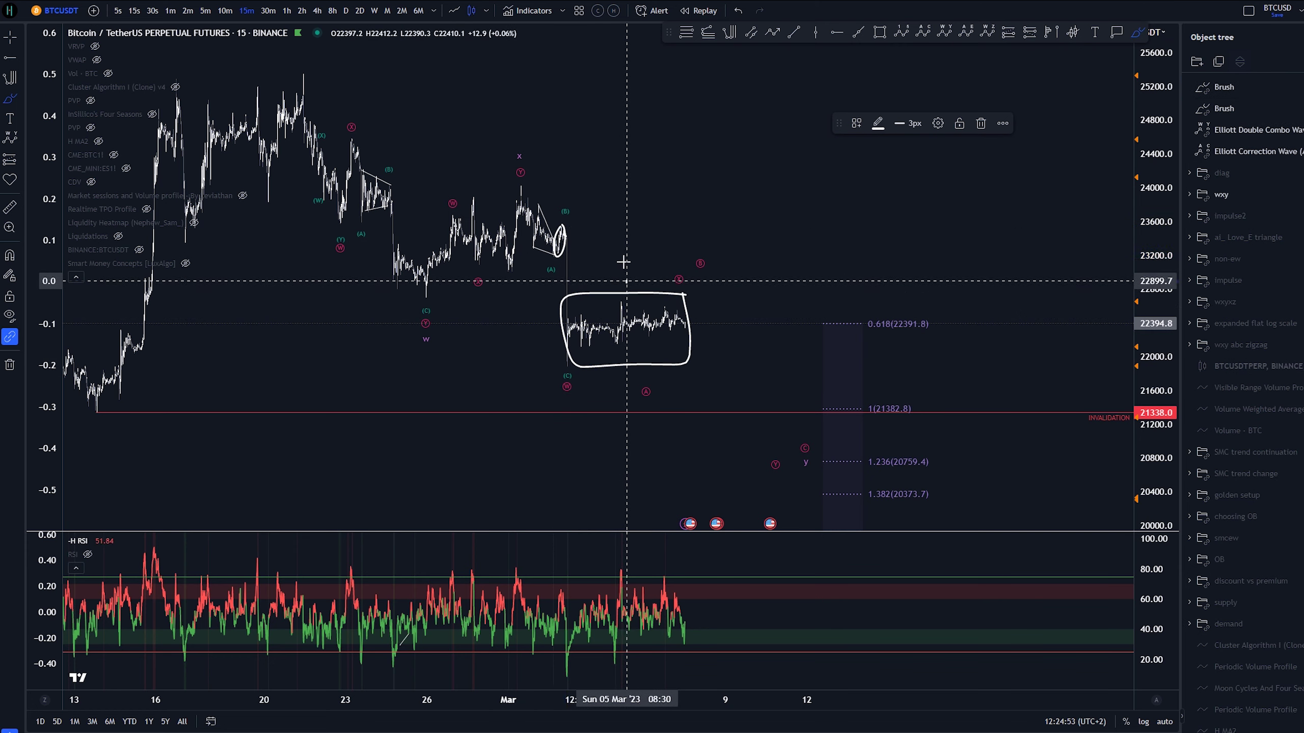
drag(626, 282, 590, 251)
key(Escape)
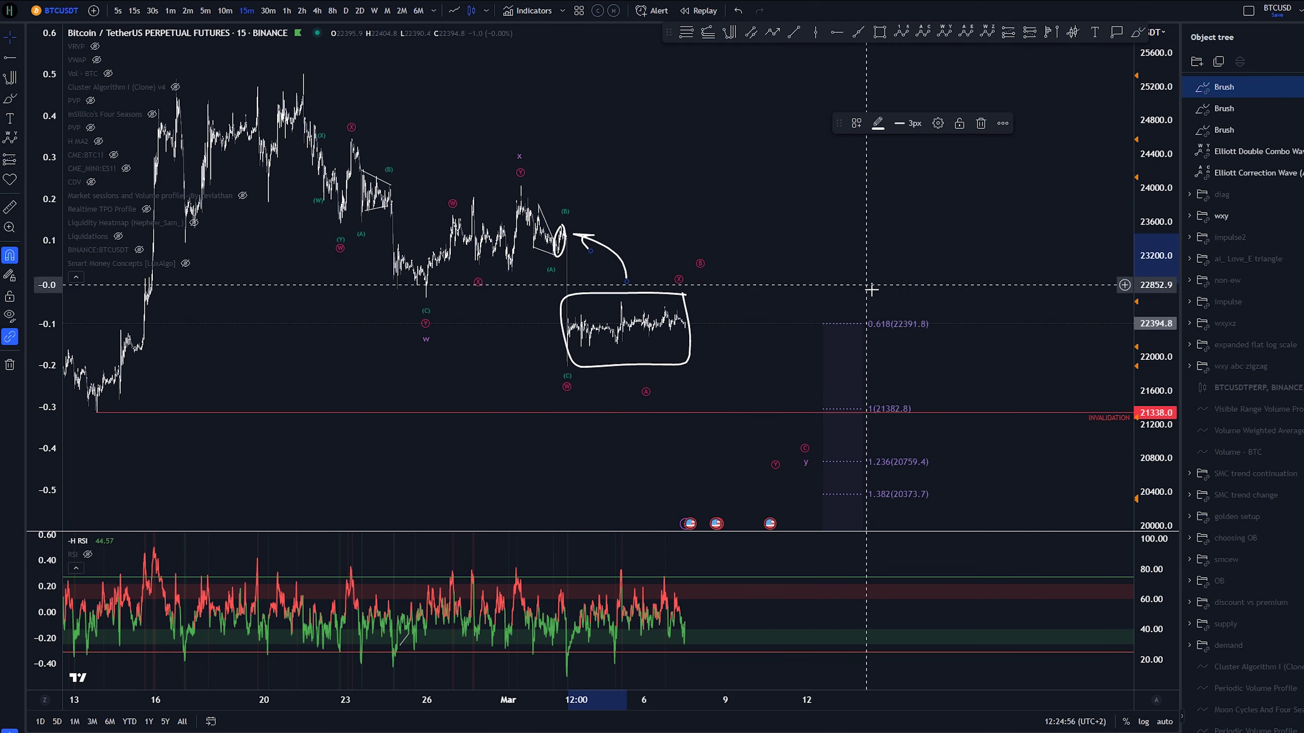
key(ctrl+z)
key(ctrl+z)
key(ctrl+z)
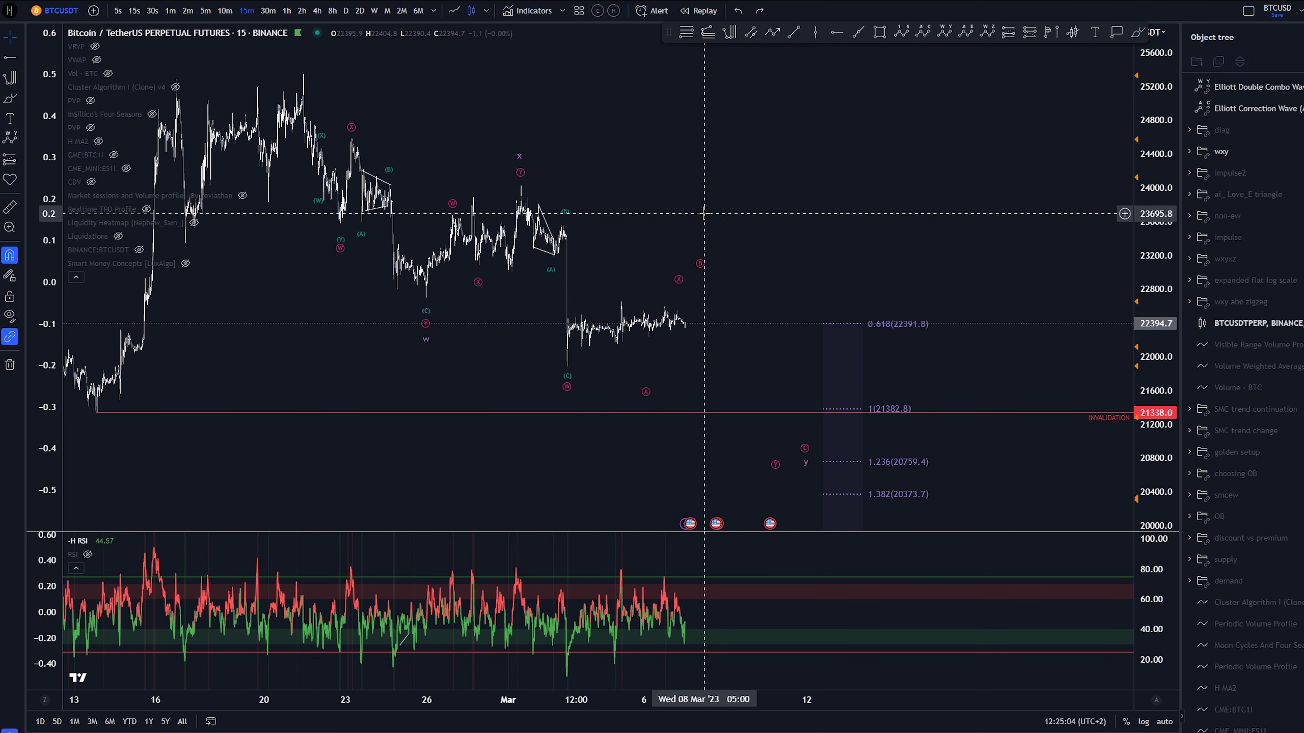
Move the Elliott Correction Wave and the Elliott Double Combo Wave into the wxy group
click(1252, 109)
ctrl+click(1252, 88)
drag(1230, 102, 1250, 132)
Hide the wxy group, show the diag group's wedge lines, and show the wxy group again alongside them
click(1301, 108)
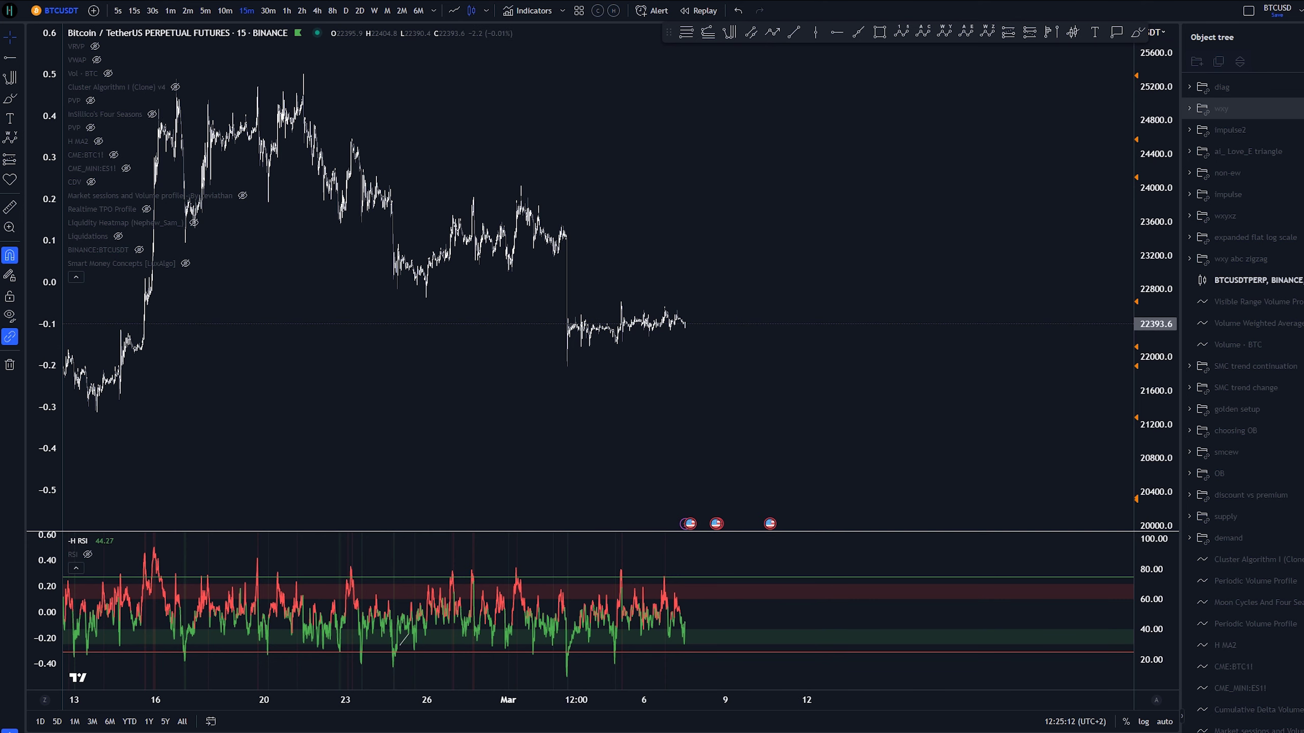
click(1301, 87)
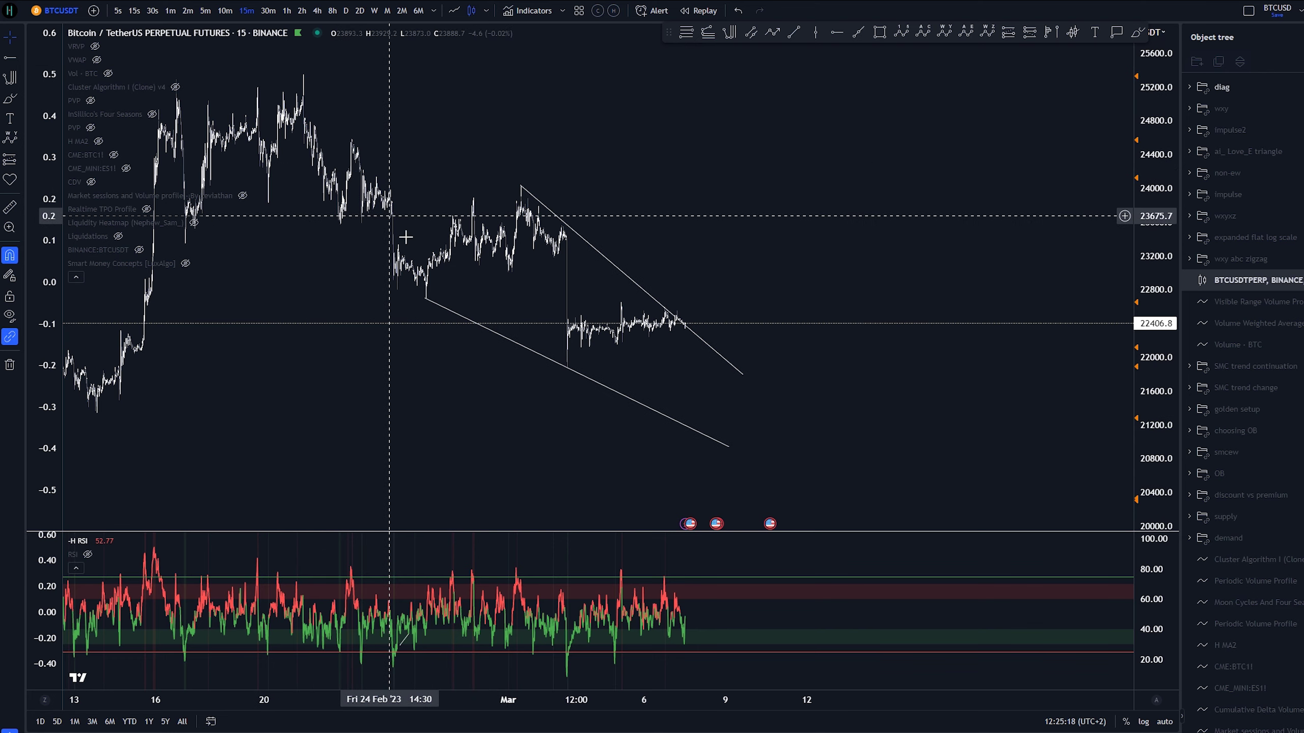
click(1300, 108)
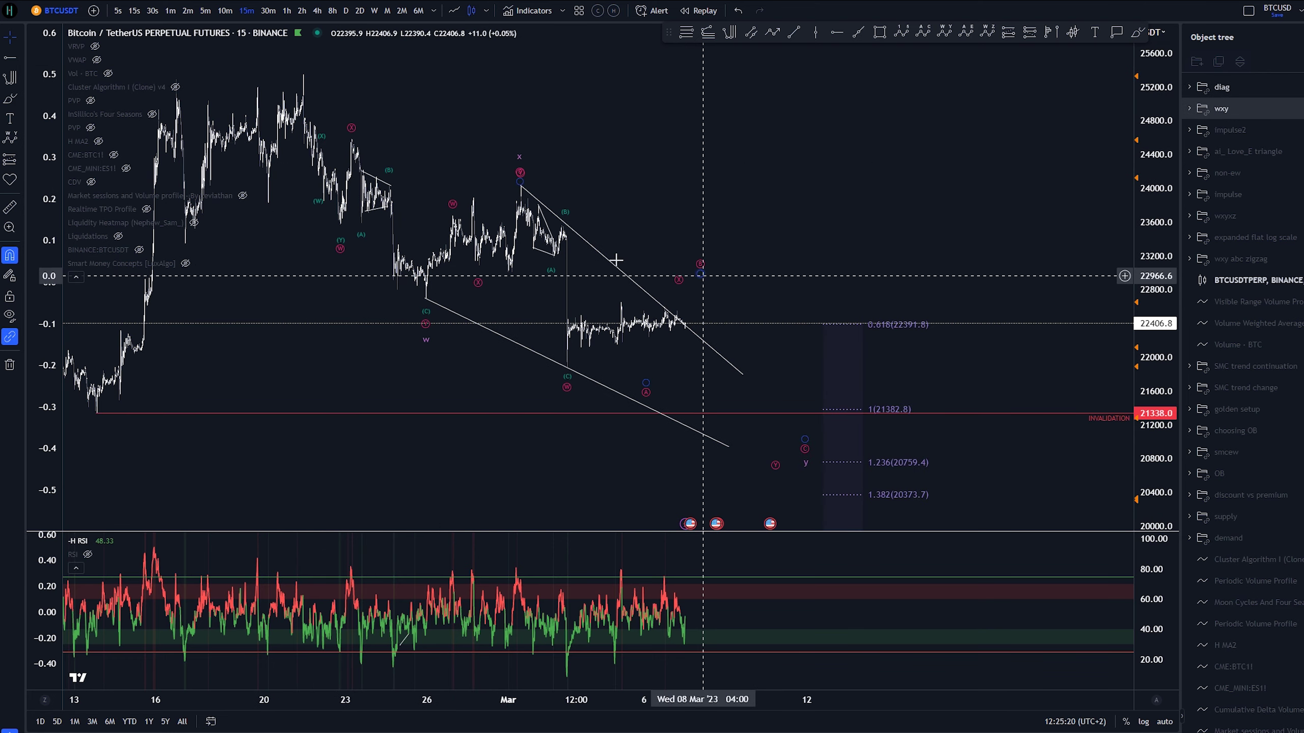
Place an Elliott Impulse Wave (12345) from the 21 February top along the wedge's turning points to its lower line, using the Subminuette template
click(902, 32)
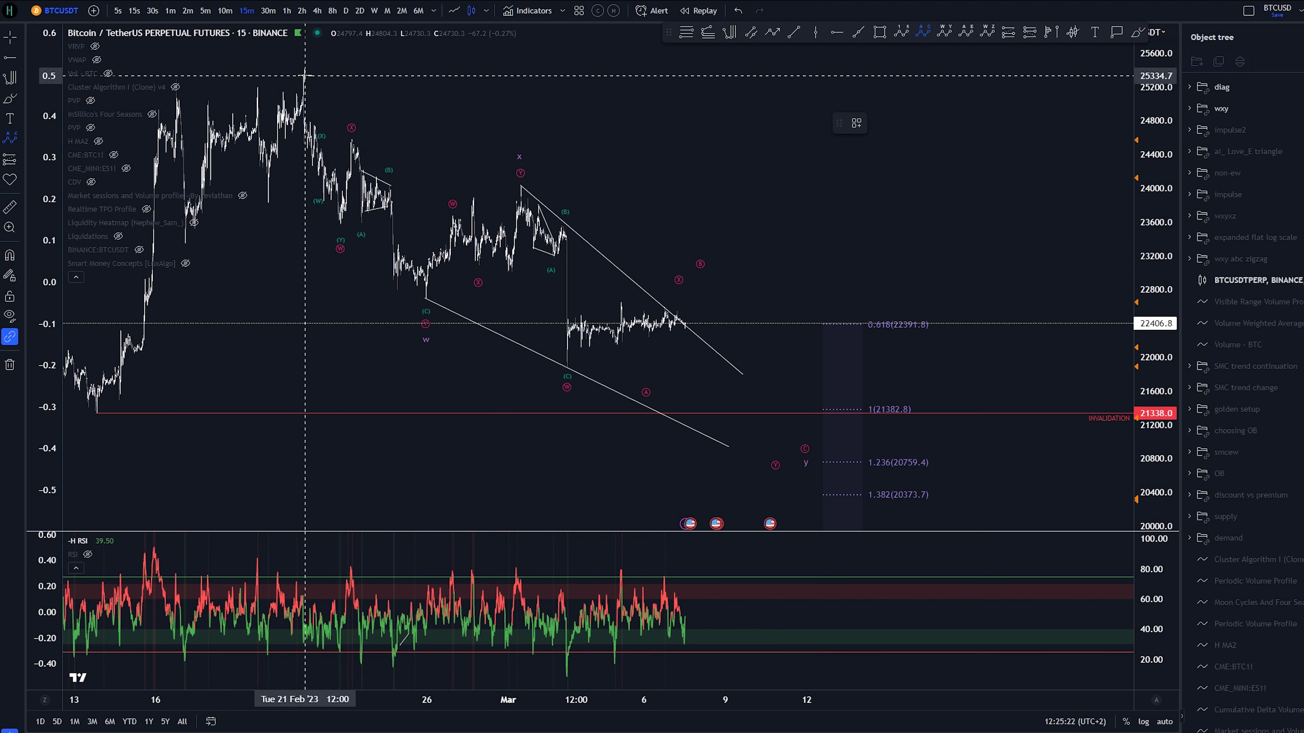
ctrl+click(305, 67)
click(418, 330)
click(513, 172)
click(555, 381)
click(690, 293)
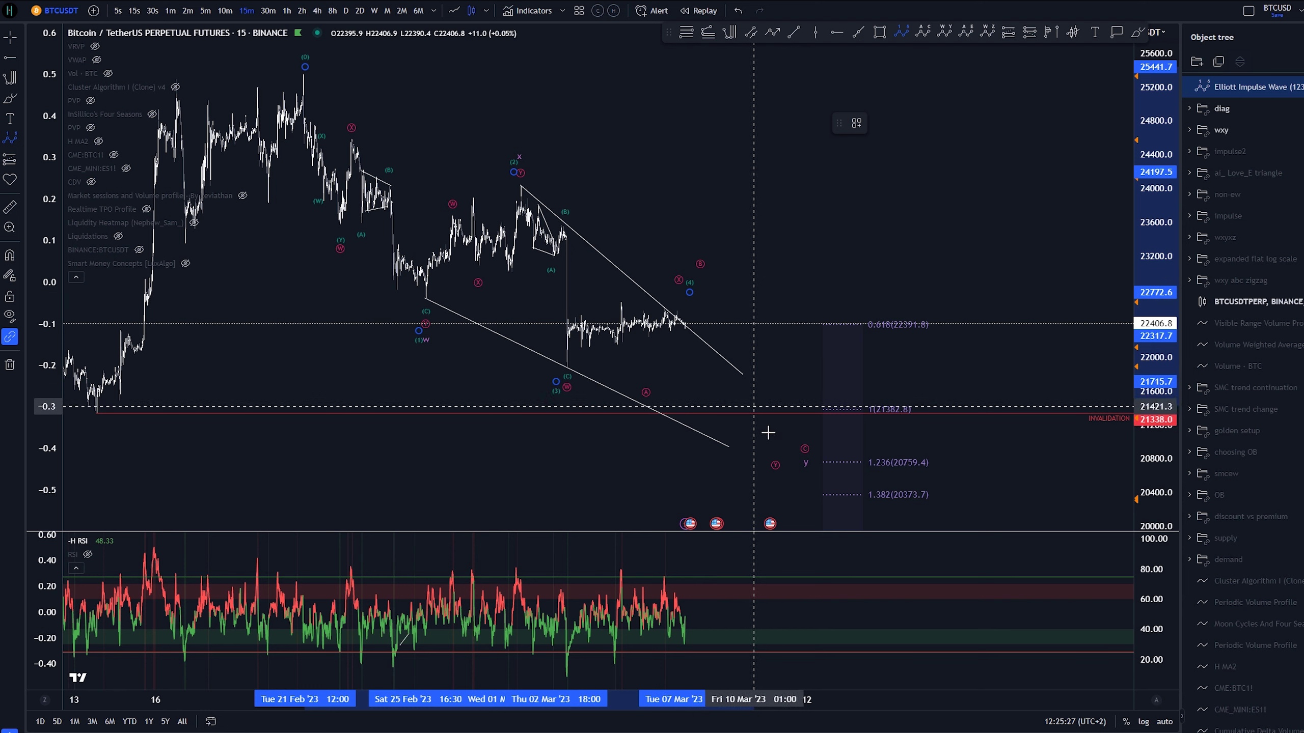
click(733, 448)
click(856, 123)
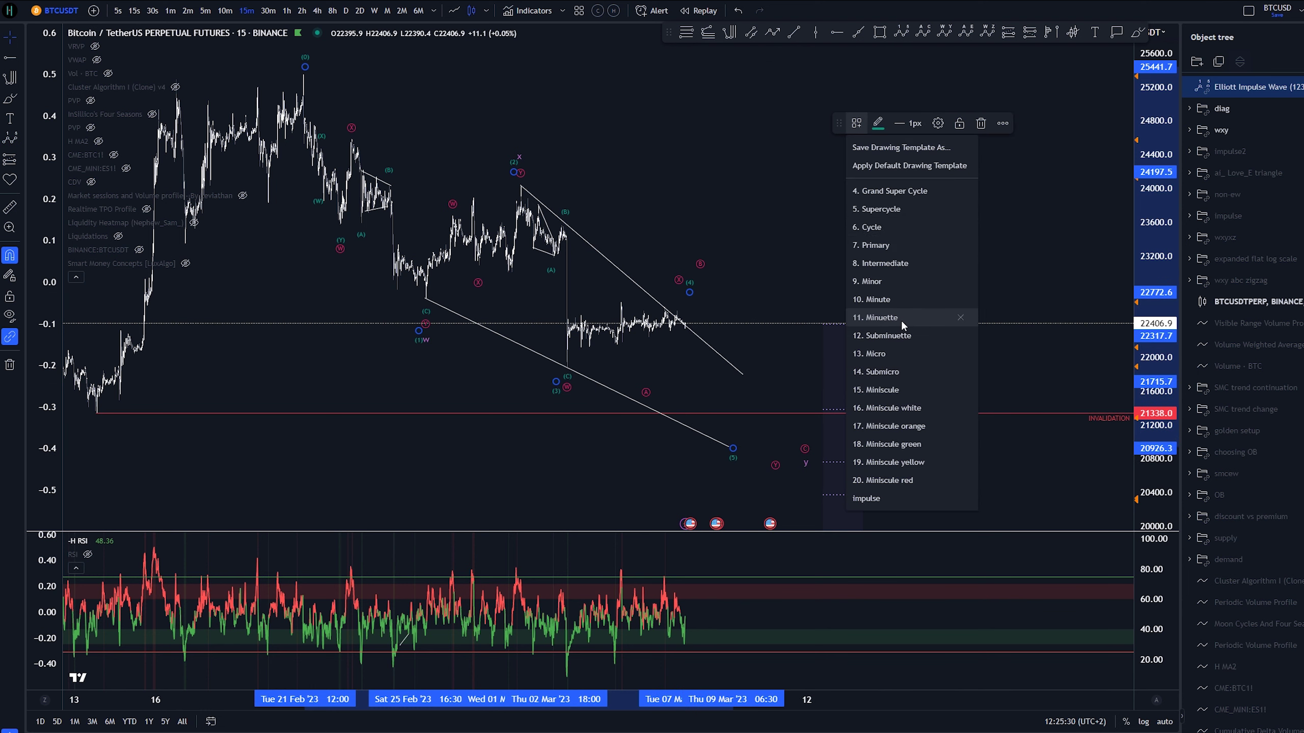
click(902, 336)
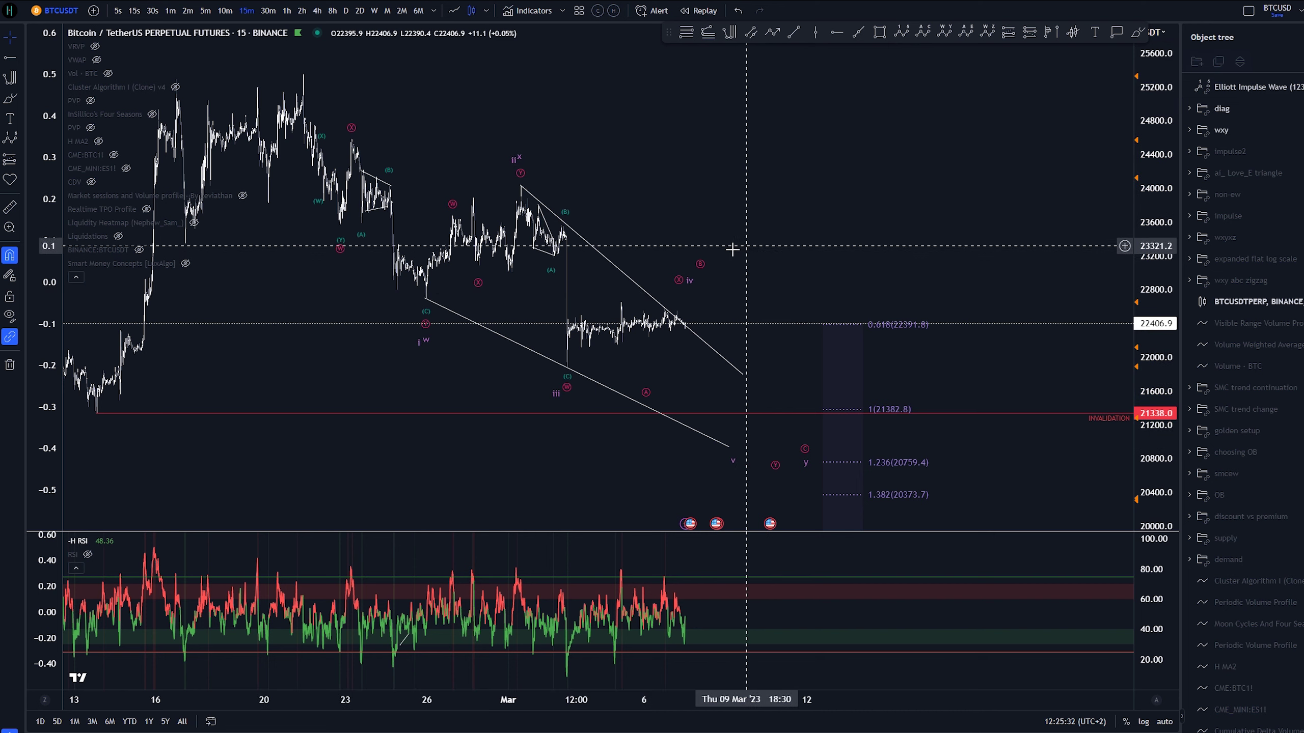
Brush temporary marks along the decline from wave ii to iii and from the 21 February top to wave ii, undoing each one
key(alt+b)
drag(520, 185, 575, 371)
key(ctrl+z)
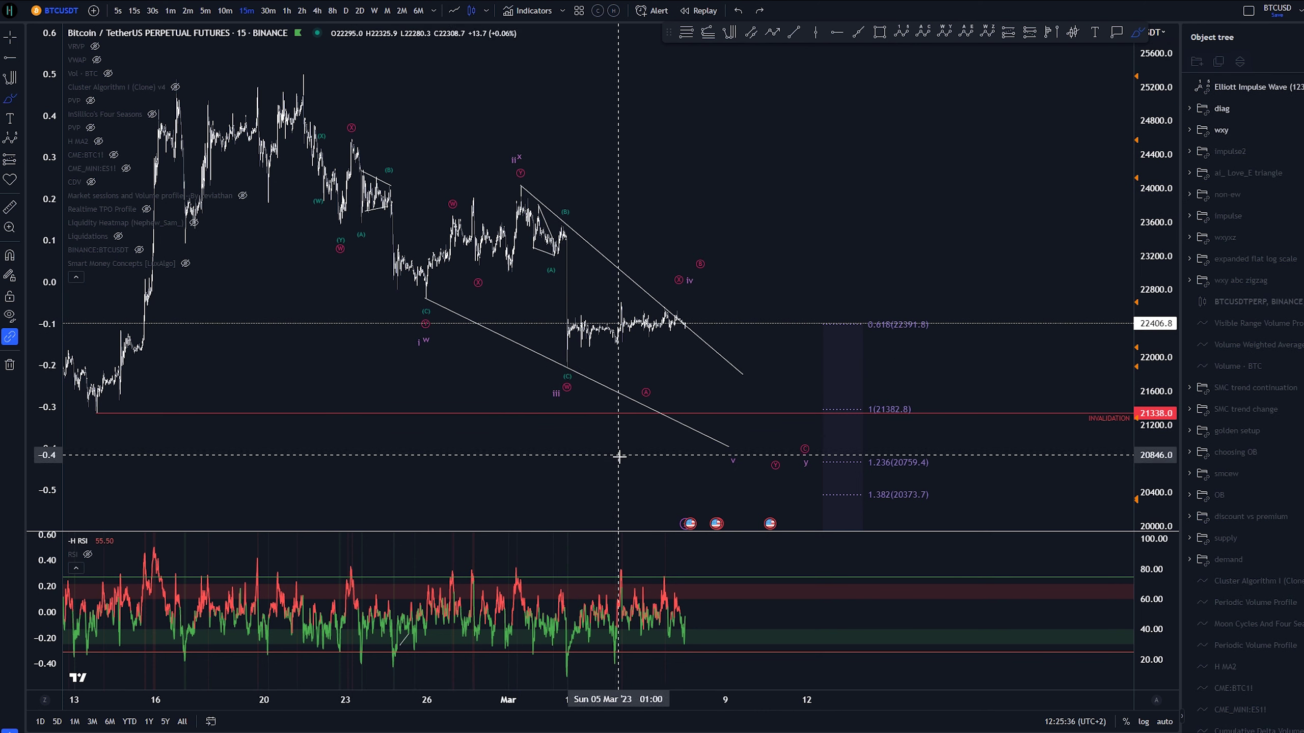
mouse_move(306, 79)
mouse_down()
mouse_move(364, 145)
mouse_move(414, 325)
mouse_move(506, 188)
mouse_up()
key(ctrl+z)
key(ctrl+z)
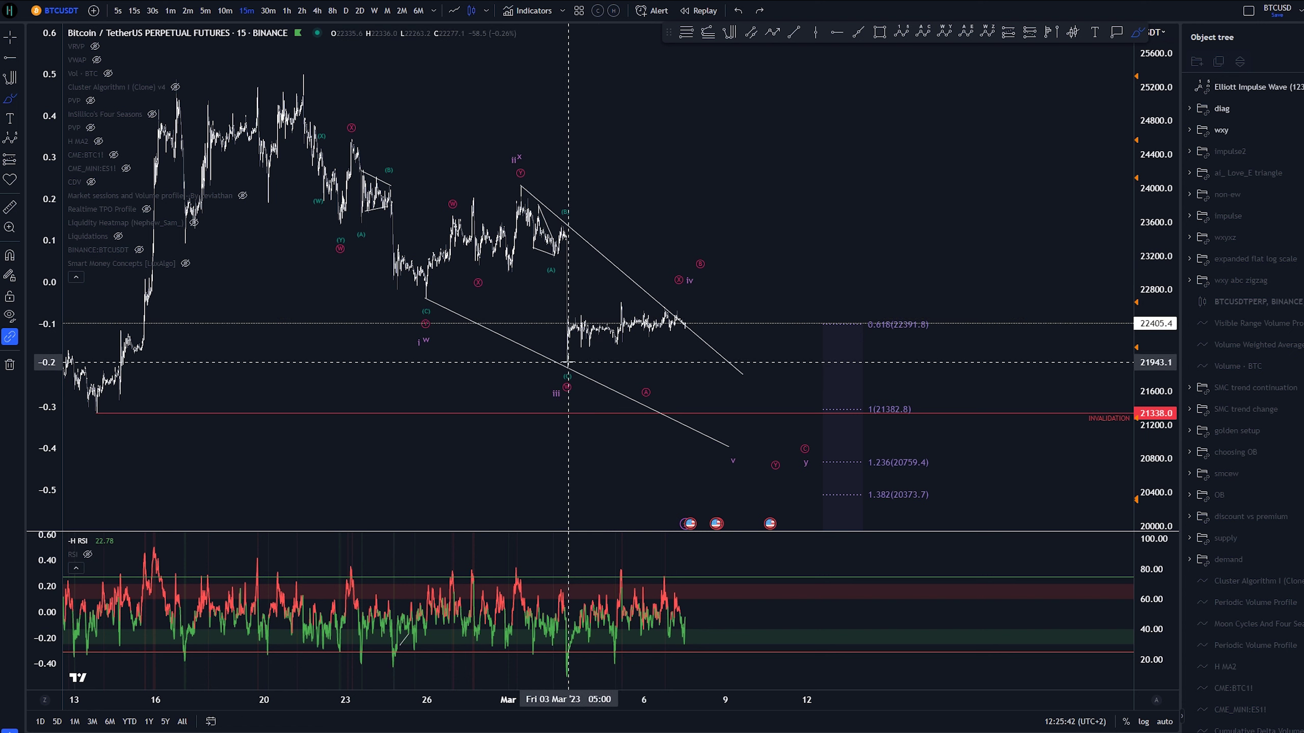
Brush a box around the March sideways range and a mark at the 5 March spike, undoing both
drag(690, 297, 565, 358)
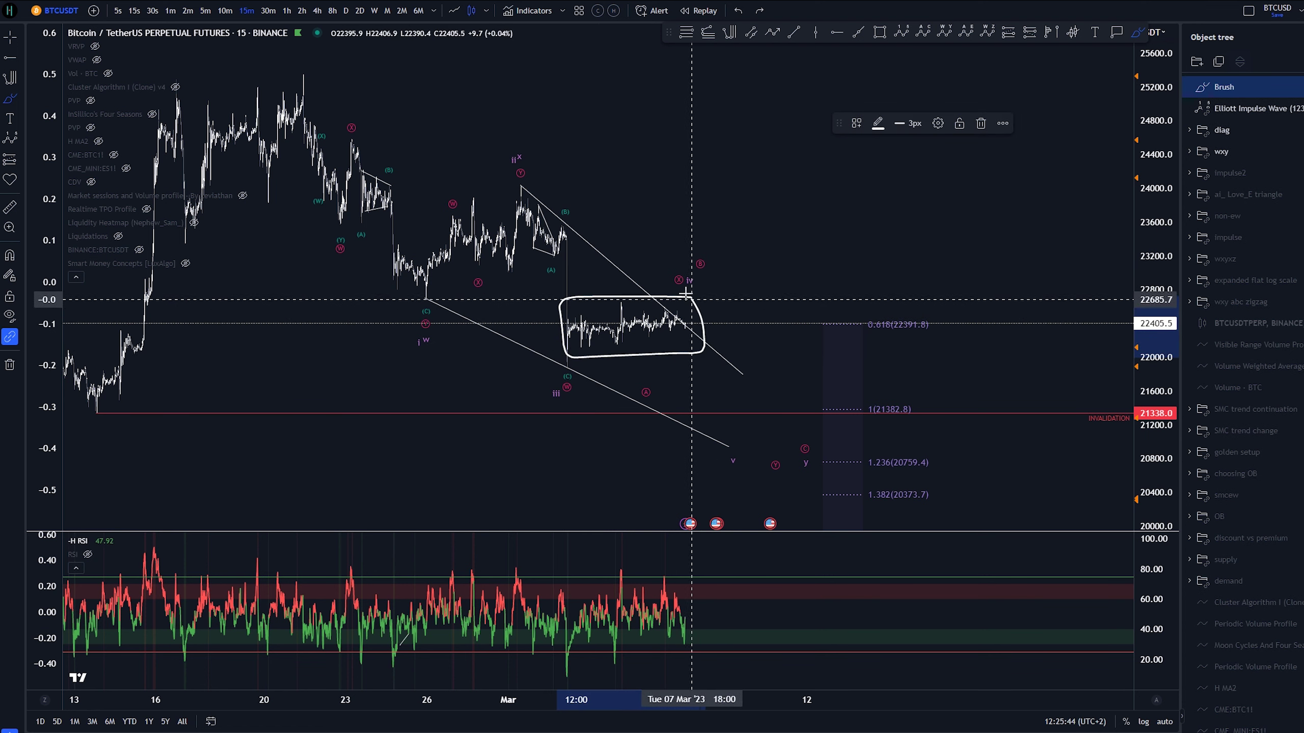
key(ctrl+z)
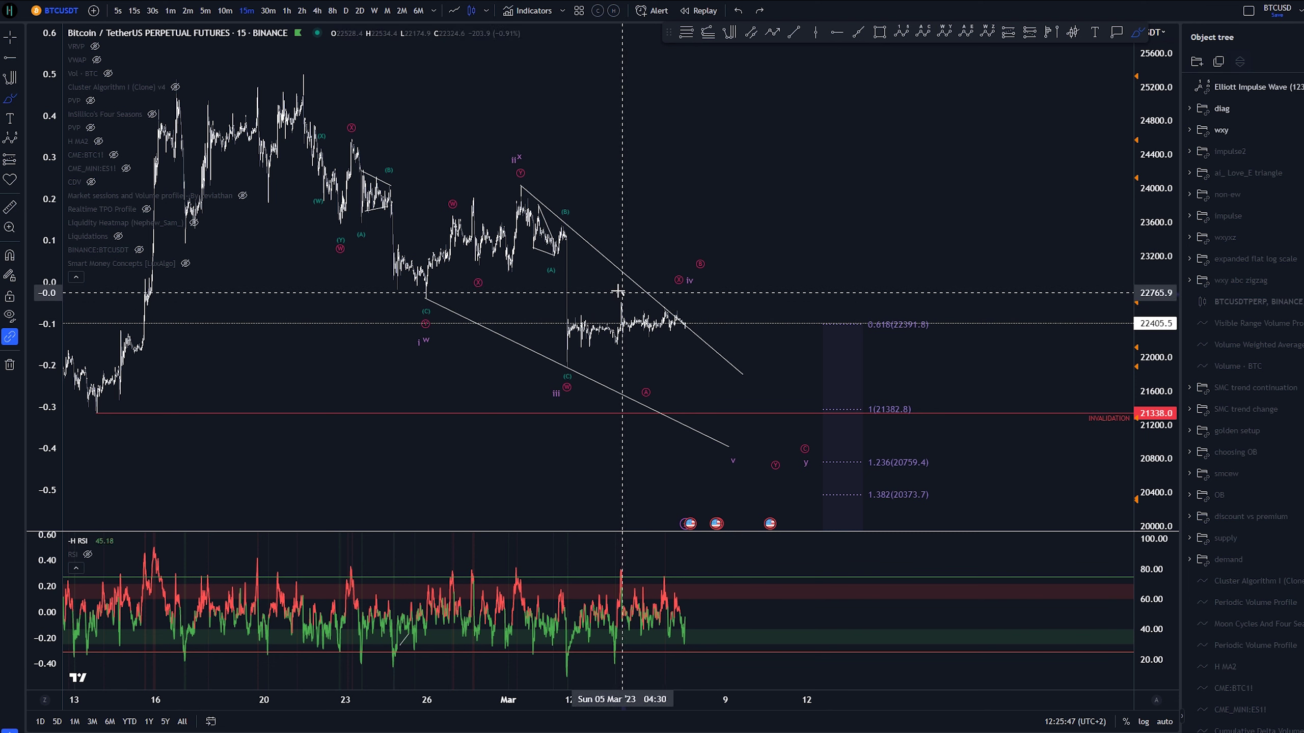
drag(619, 292, 616, 307)
key(ctrl+z)
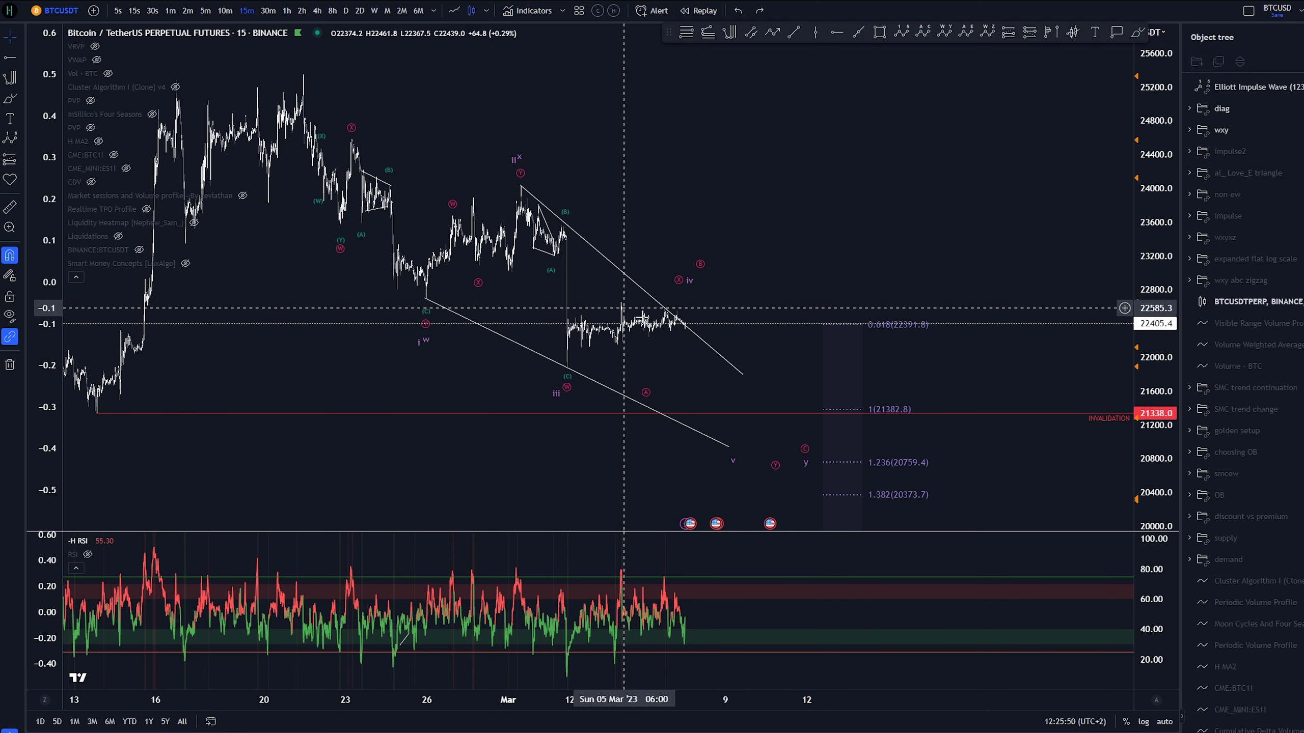
Brush two projected paths from the 5 March spike down within the wedge, removing each one
key(alt+b)
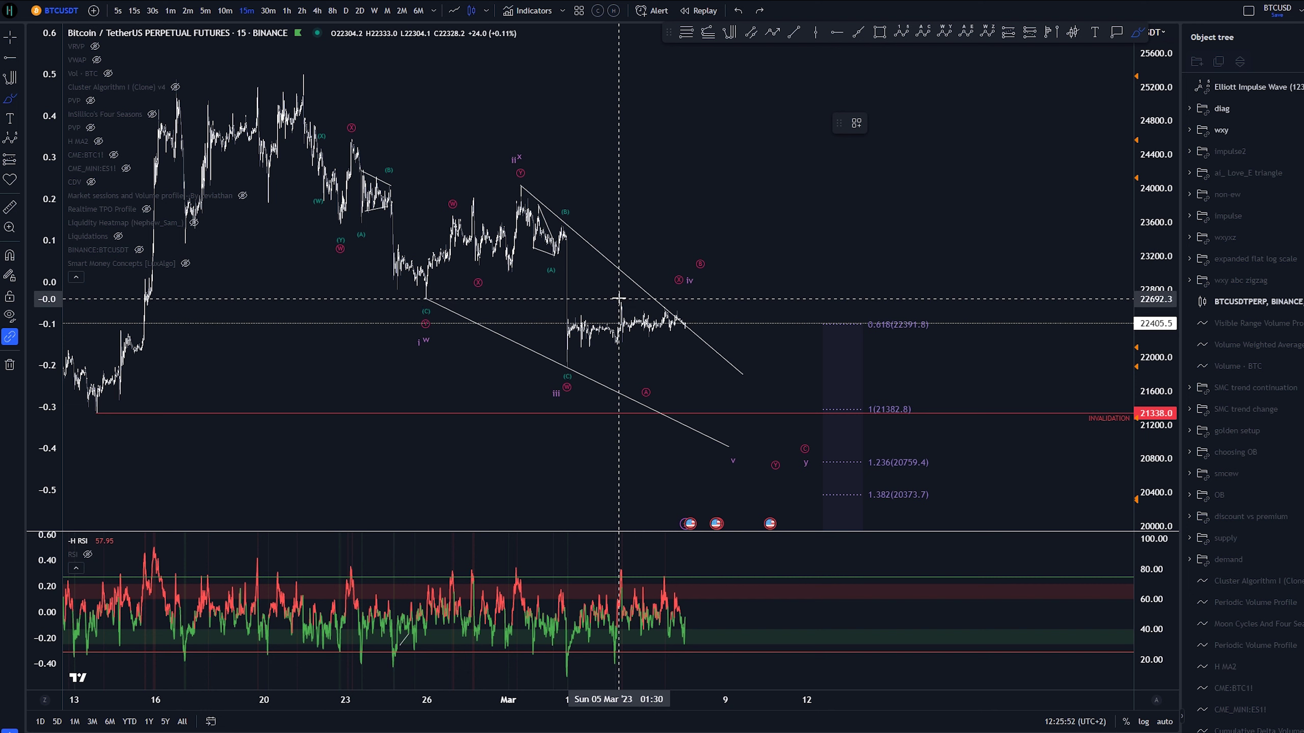
drag(624, 301, 623, 341)
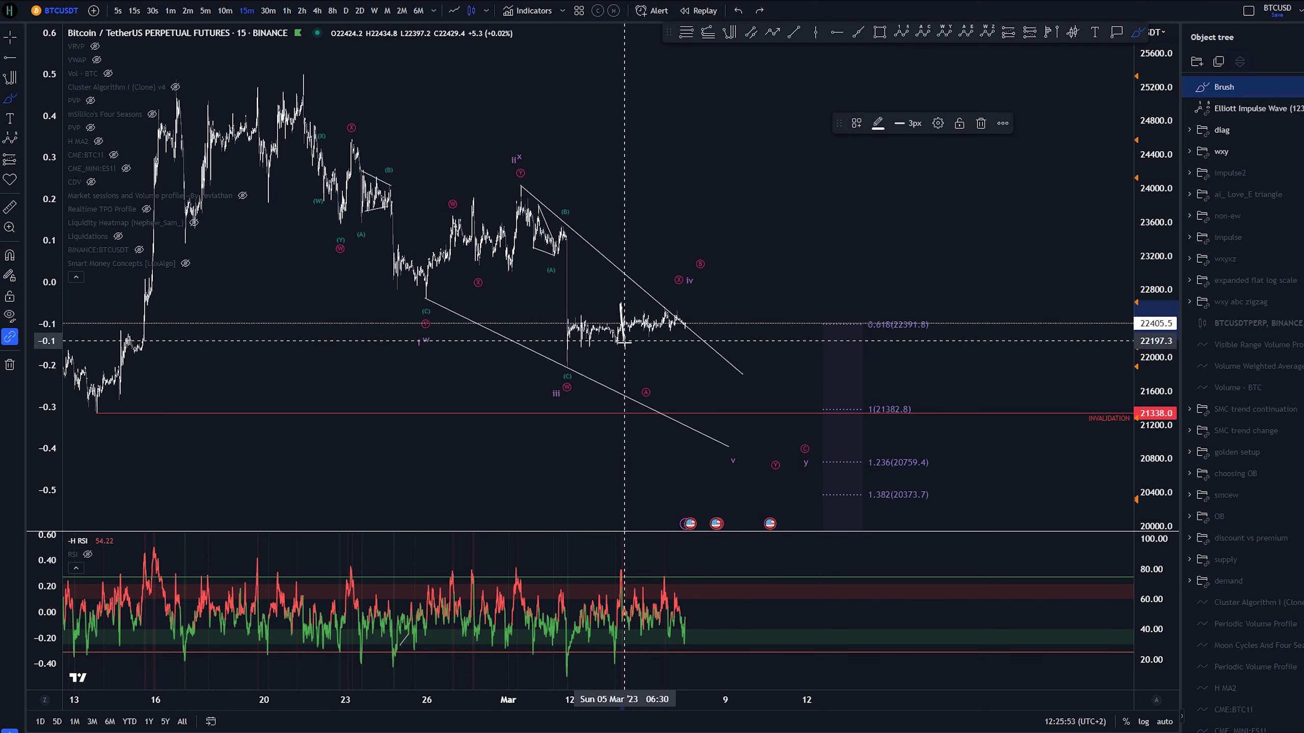
drag(693, 363, 716, 398)
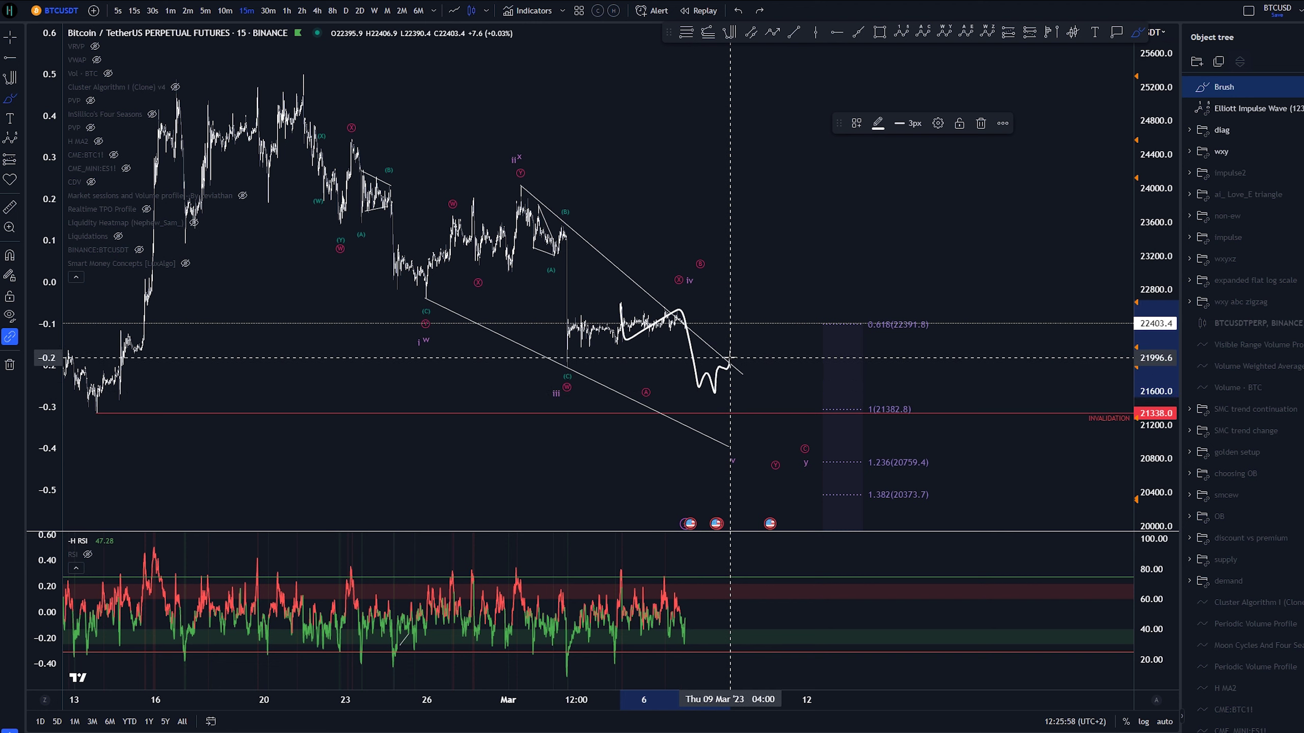
key(Delete)
mouse_move(624, 305)
mouse_down()
mouse_move(738, 372)
mouse_move(761, 447)
mouse_up()
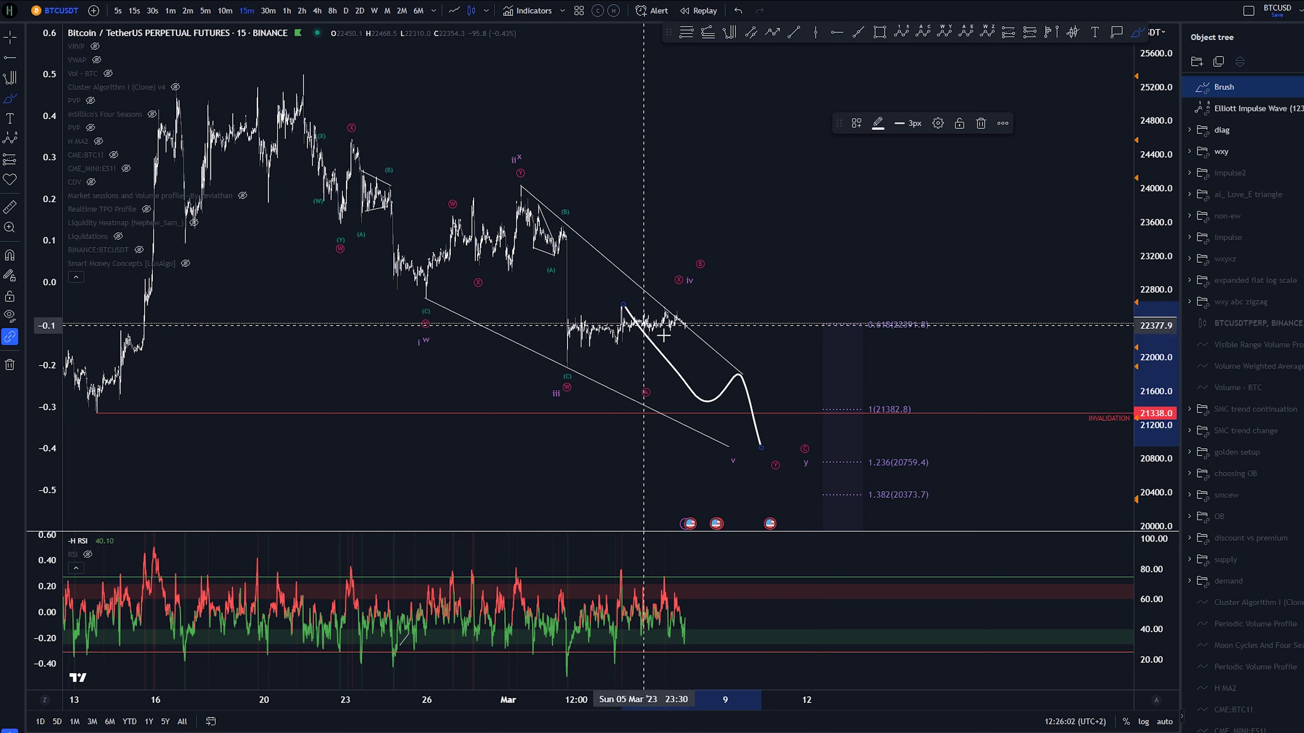
key(ctrl+z)
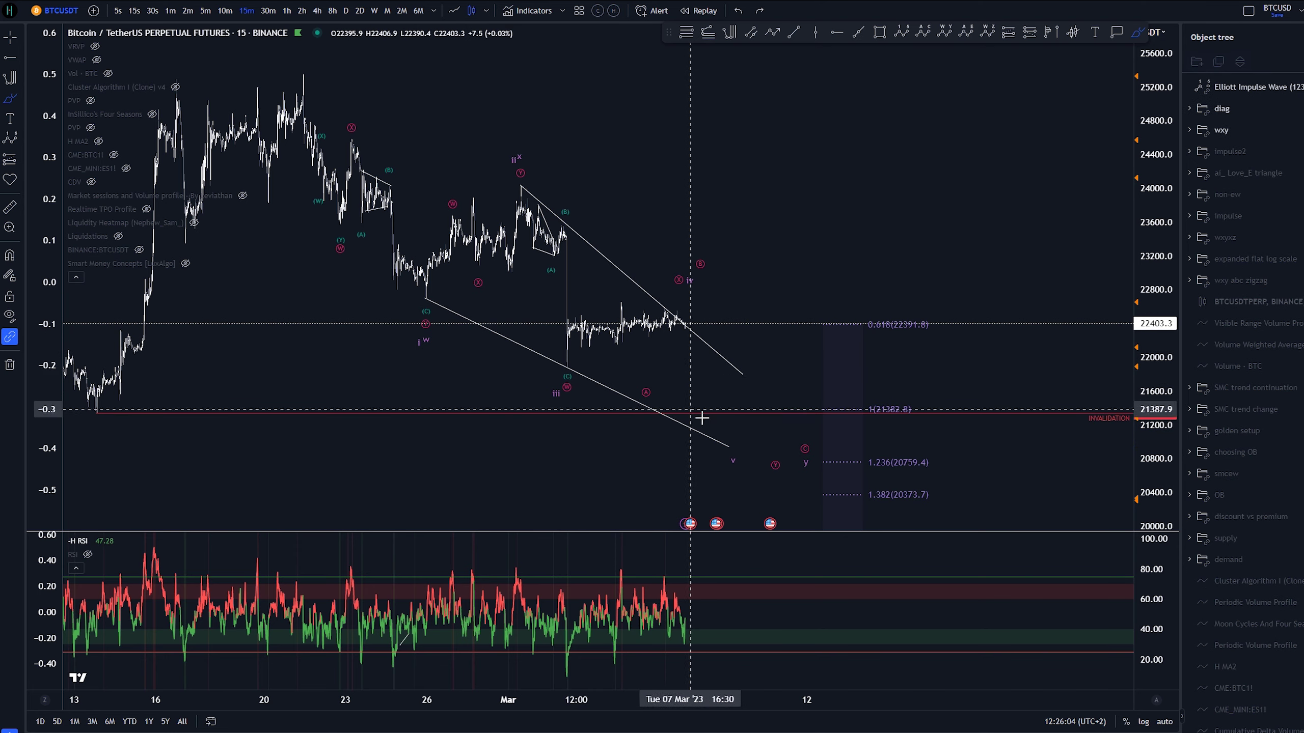
key(Escape)
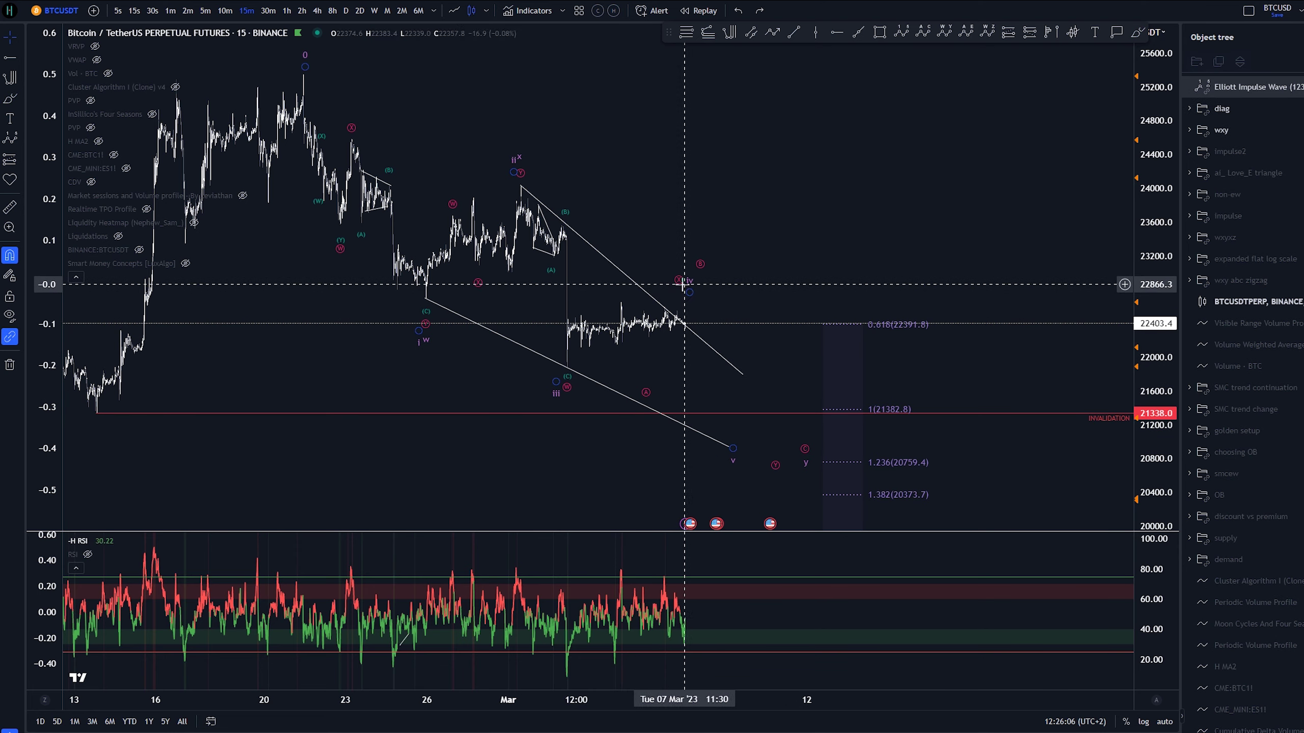
Steepen the wedge's upper line by moving its lower end, and brush and undo a mark at the green (B) high
drag(744, 376, 718, 380)
middle_click(564, 222)
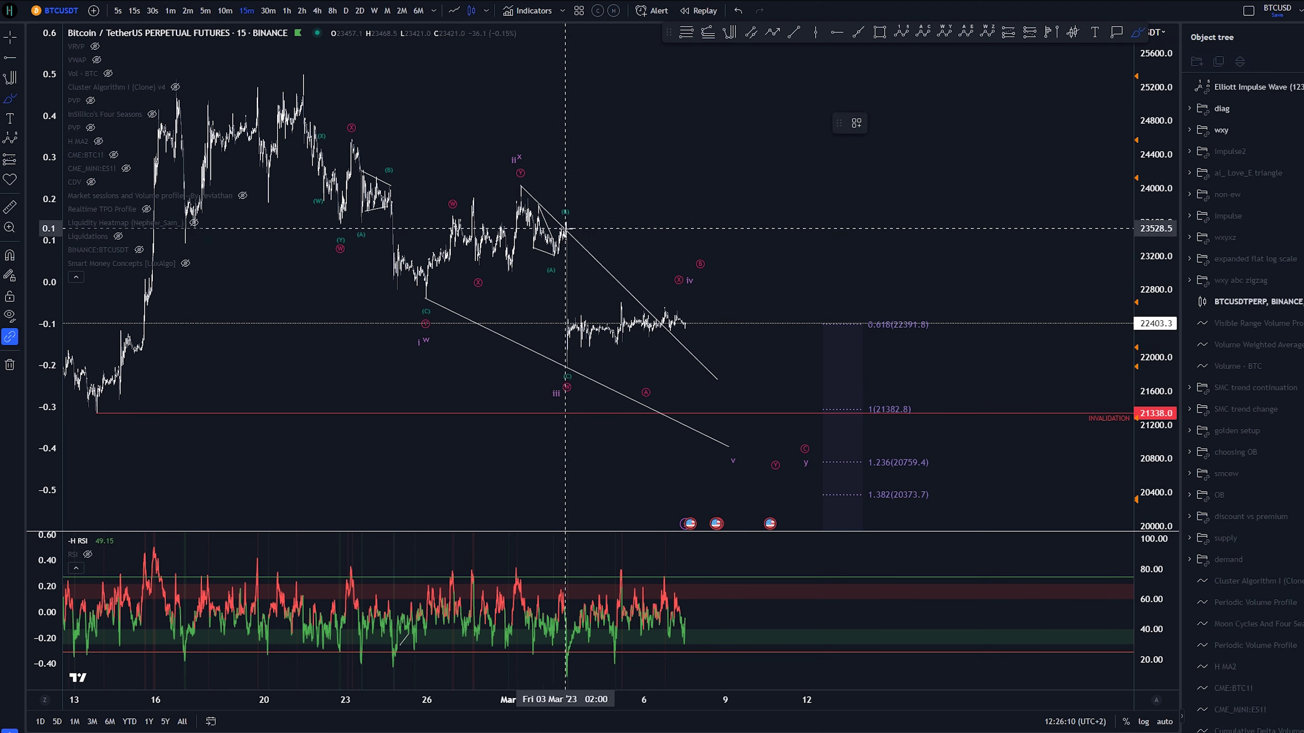
drag(568, 233, 565, 224)
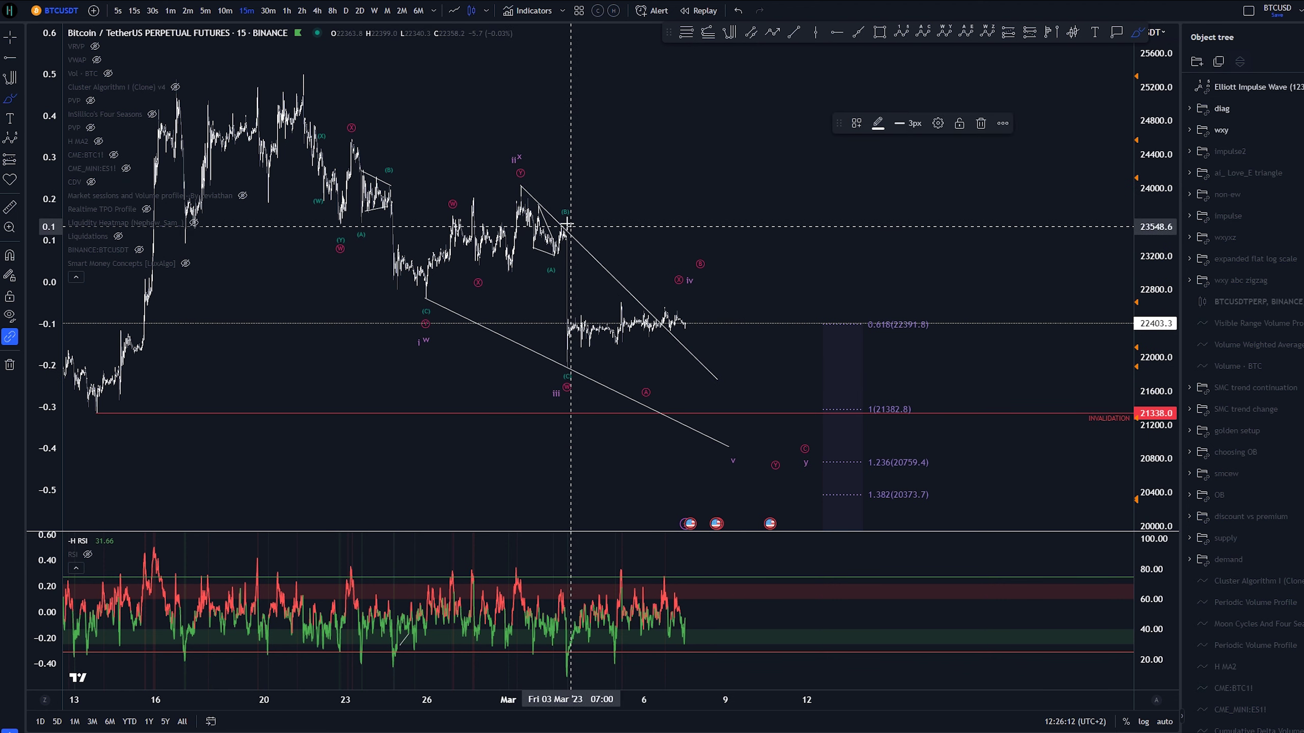
key(ctrl+z)
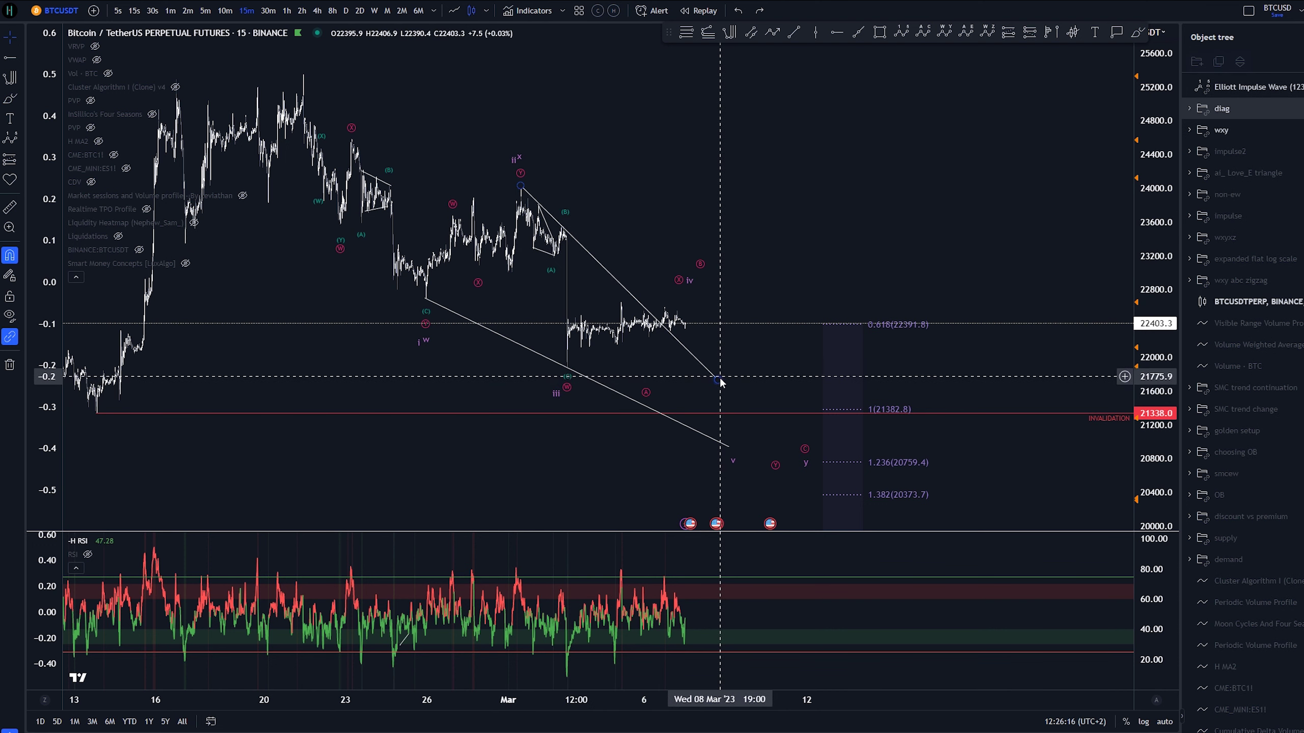
Move the lower end of the wedge's upper line to about 21,863 on 9 March
drag(719, 381, 726, 378)
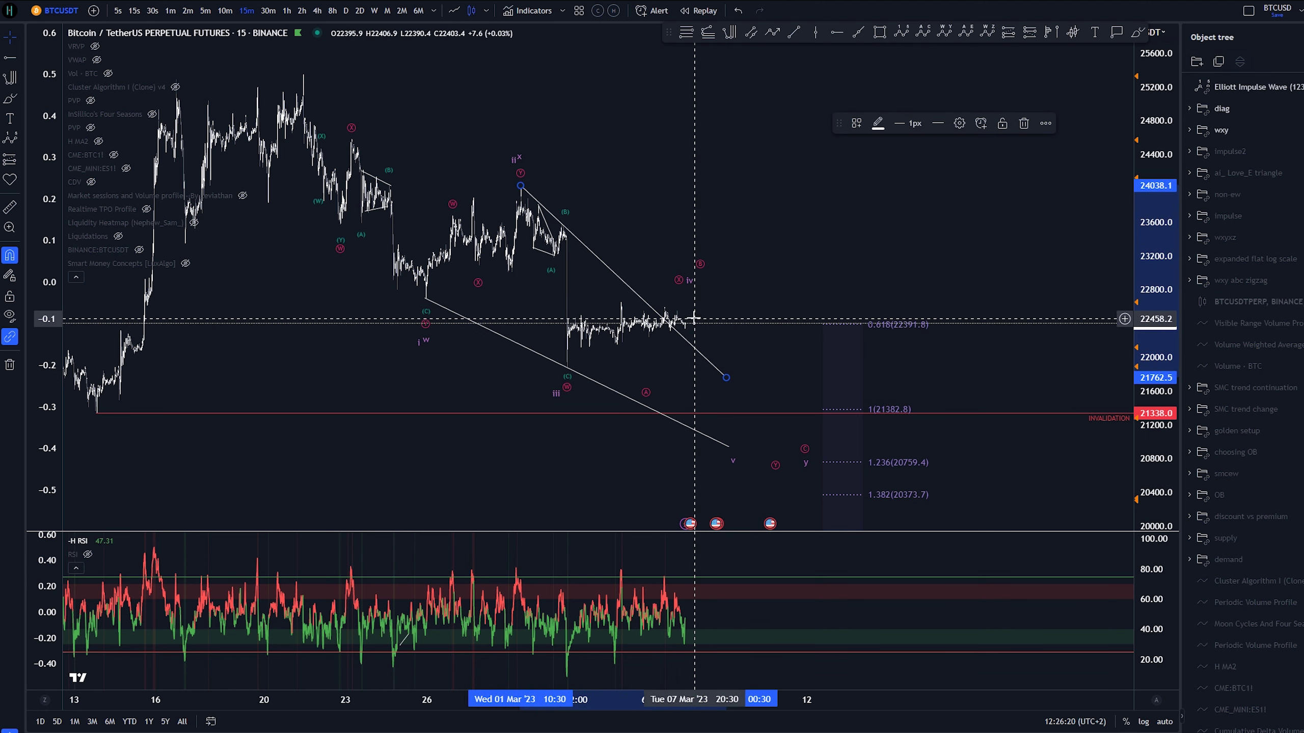
drag(726, 381, 752, 375)
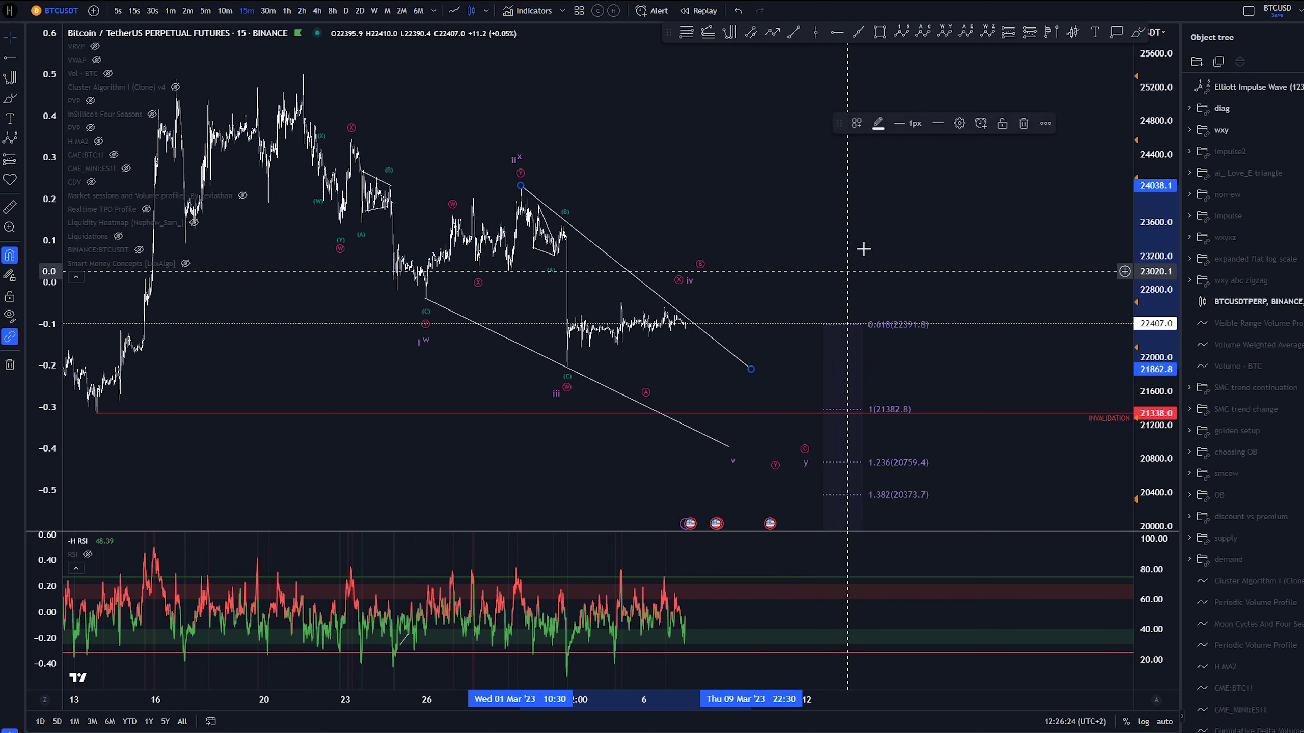
click(854, 226)
Draw a parallel channel from the 25 February low at 22,700 through the 3 March low, with its parallel line on the 1 March high
click(751, 32)
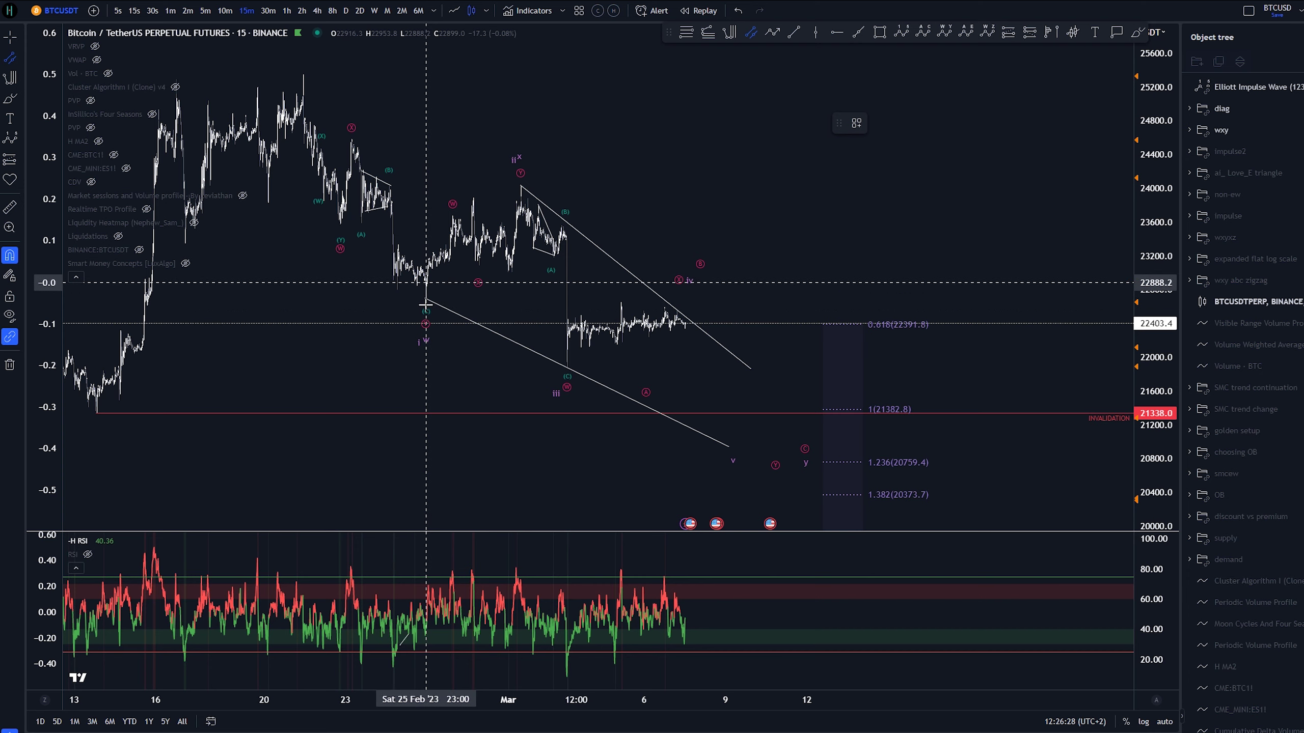
scroll(425, 305, up, 5)
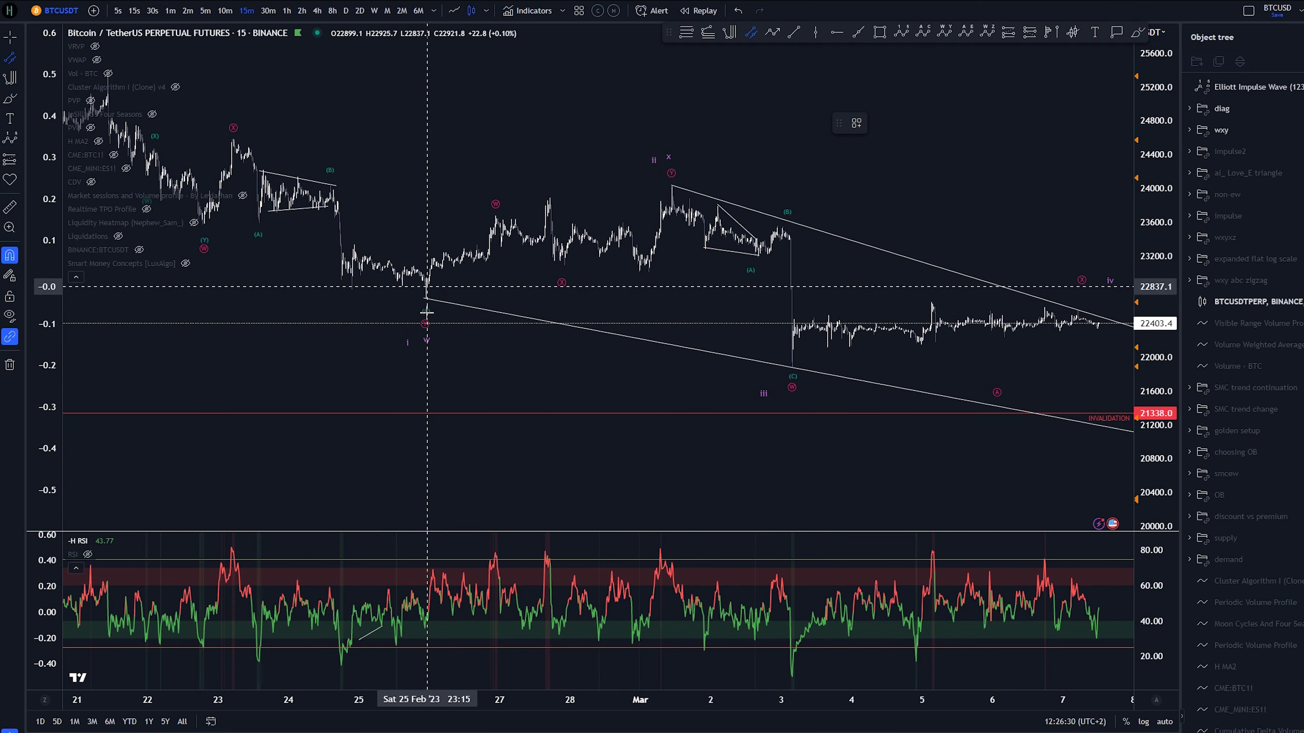
click(425, 312)
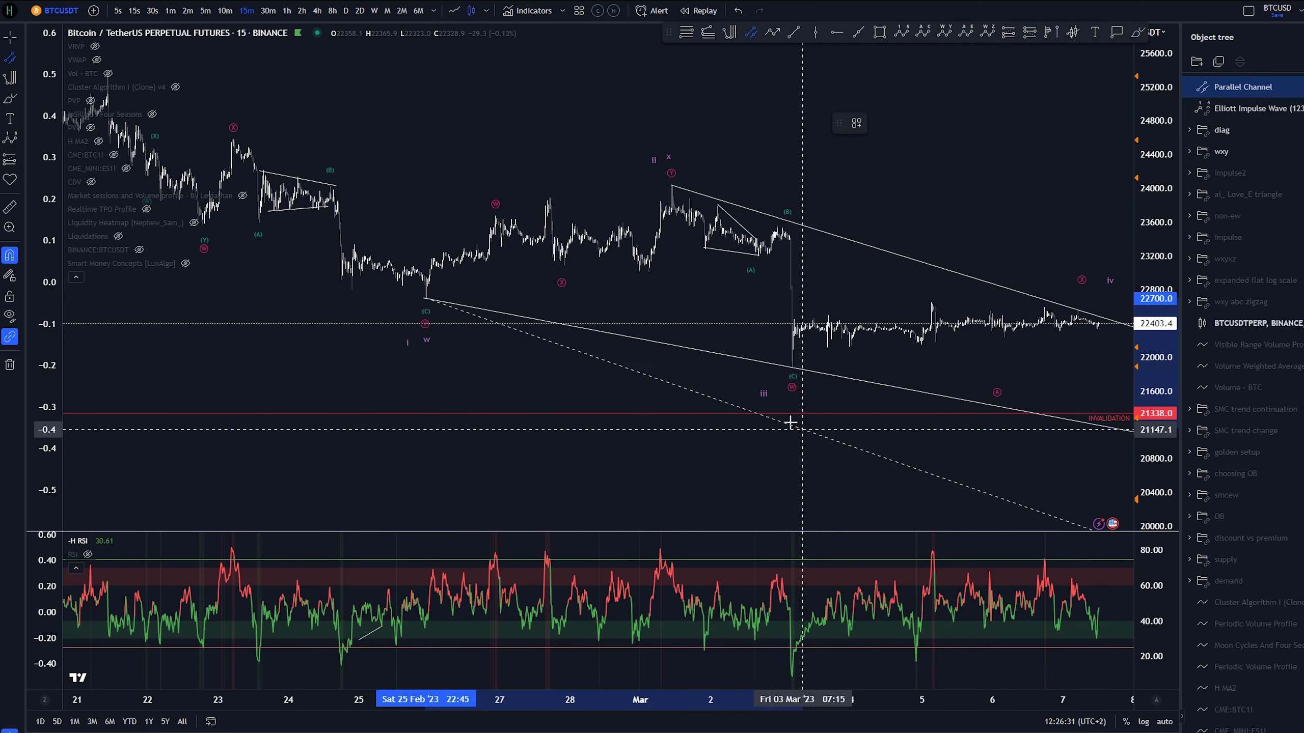
click(792, 365)
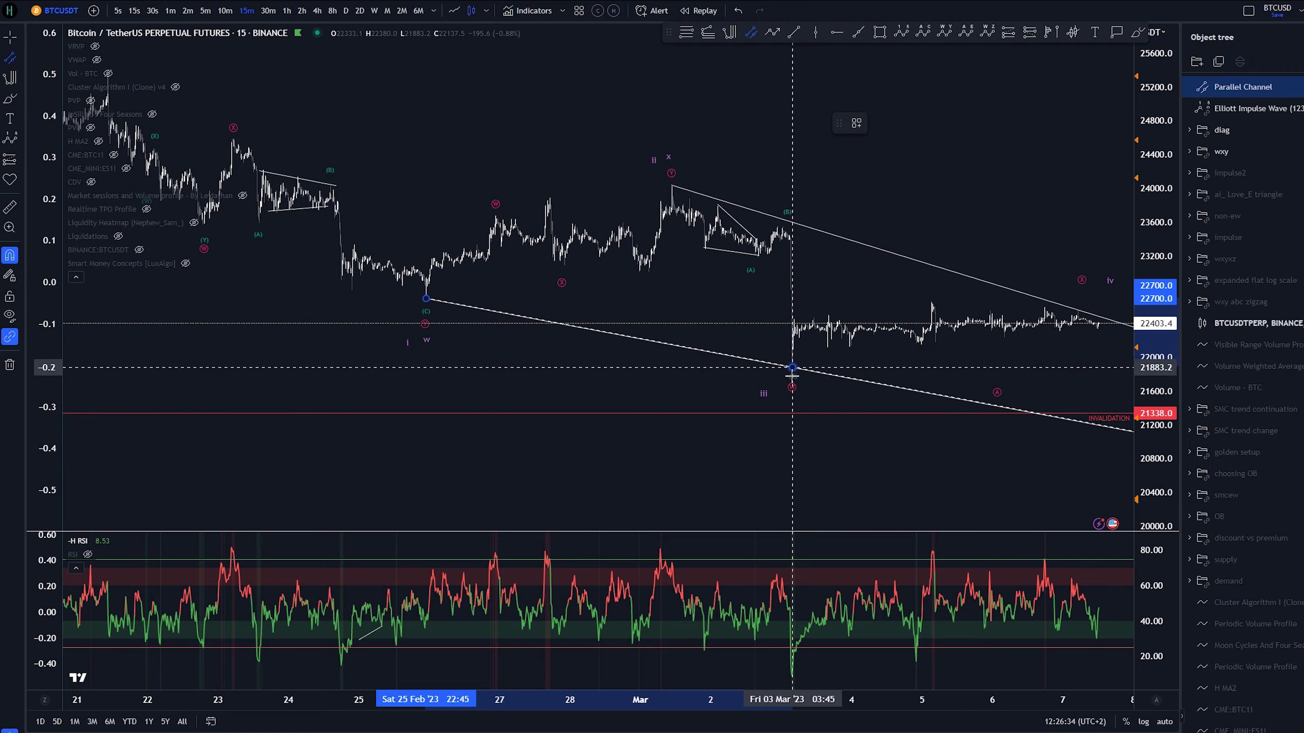
click(675, 188)
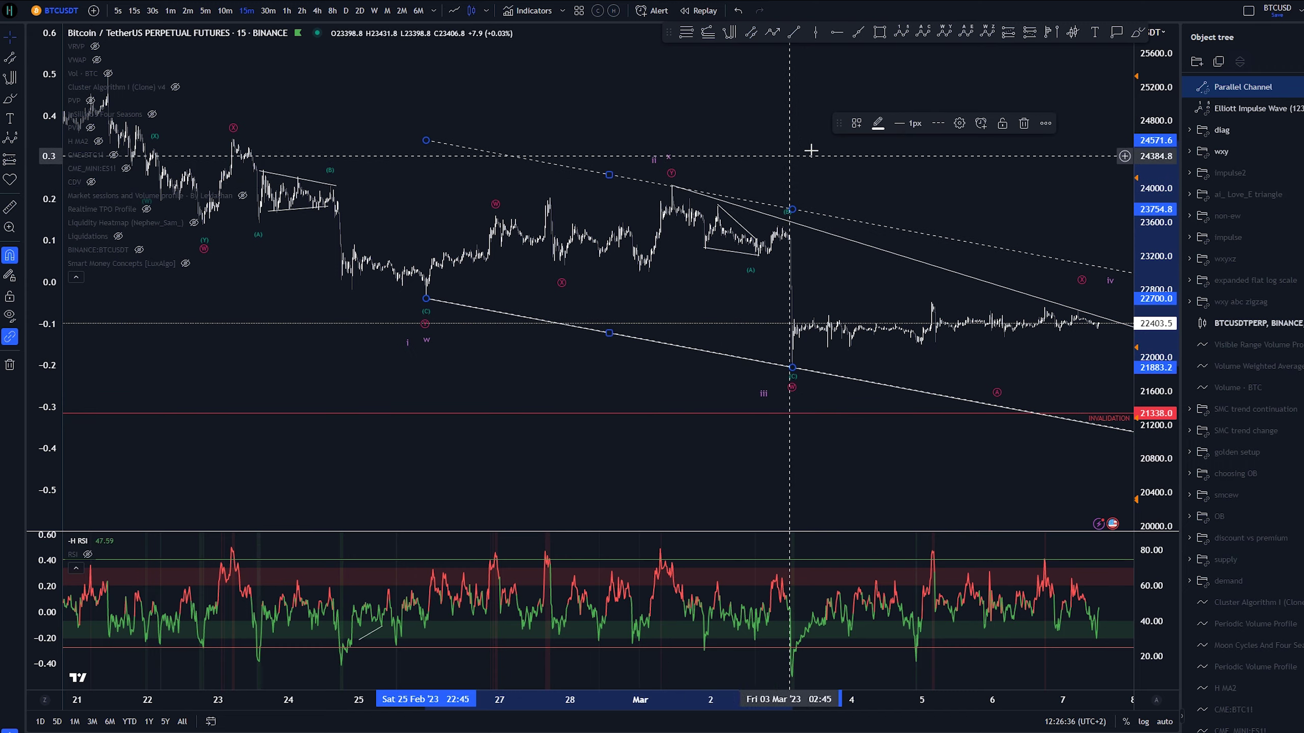
Move the parallel channel and the Elliott impulse wave drawing into the diag folder
scroll(963, 166, down, 3)
scroll(962, 165, down, 4)
drag(1054, 177, 542, 168)
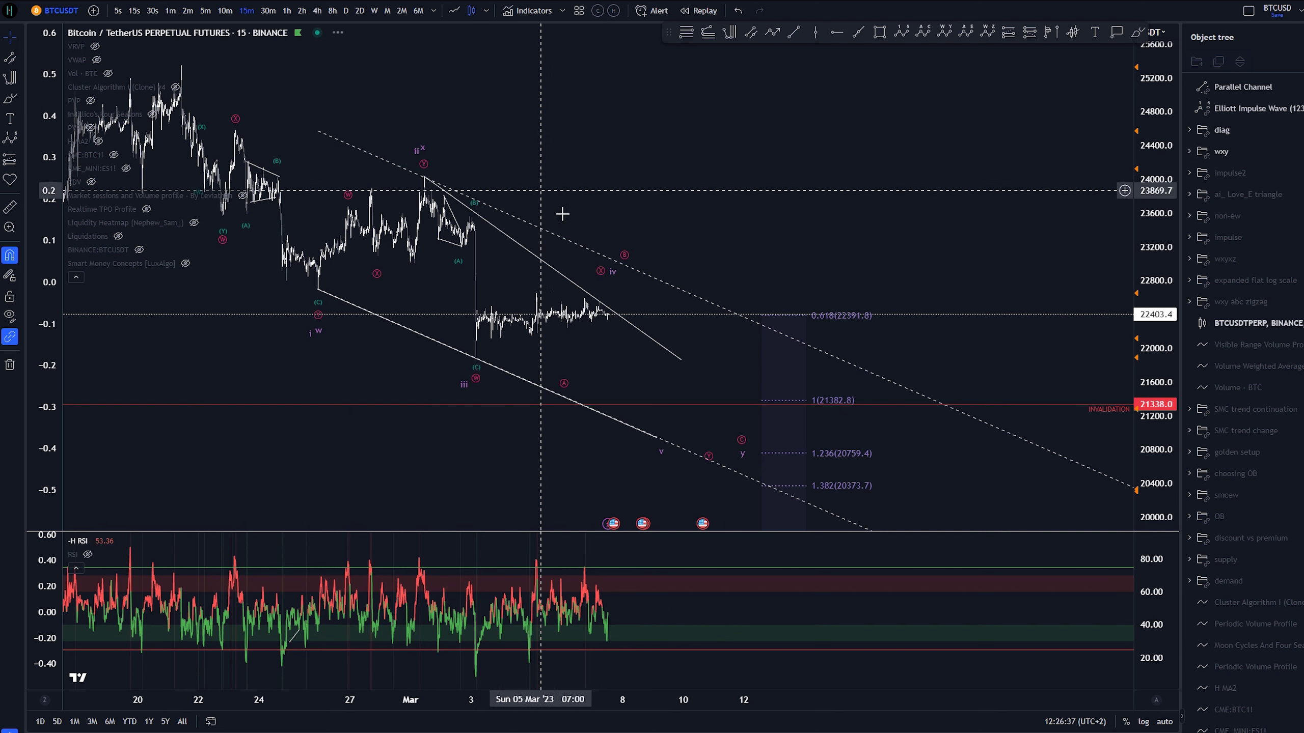
click(679, 291)
drag(771, 249, 787, 248)
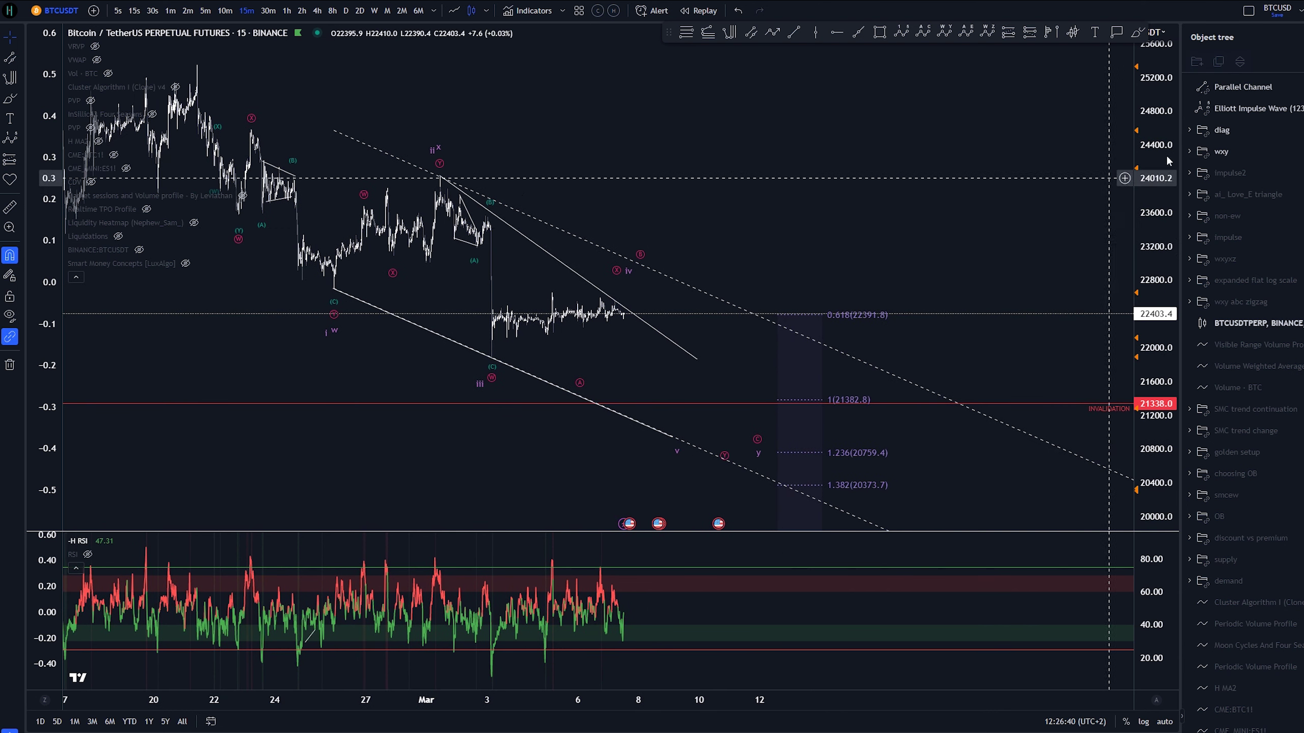
click(754, 314)
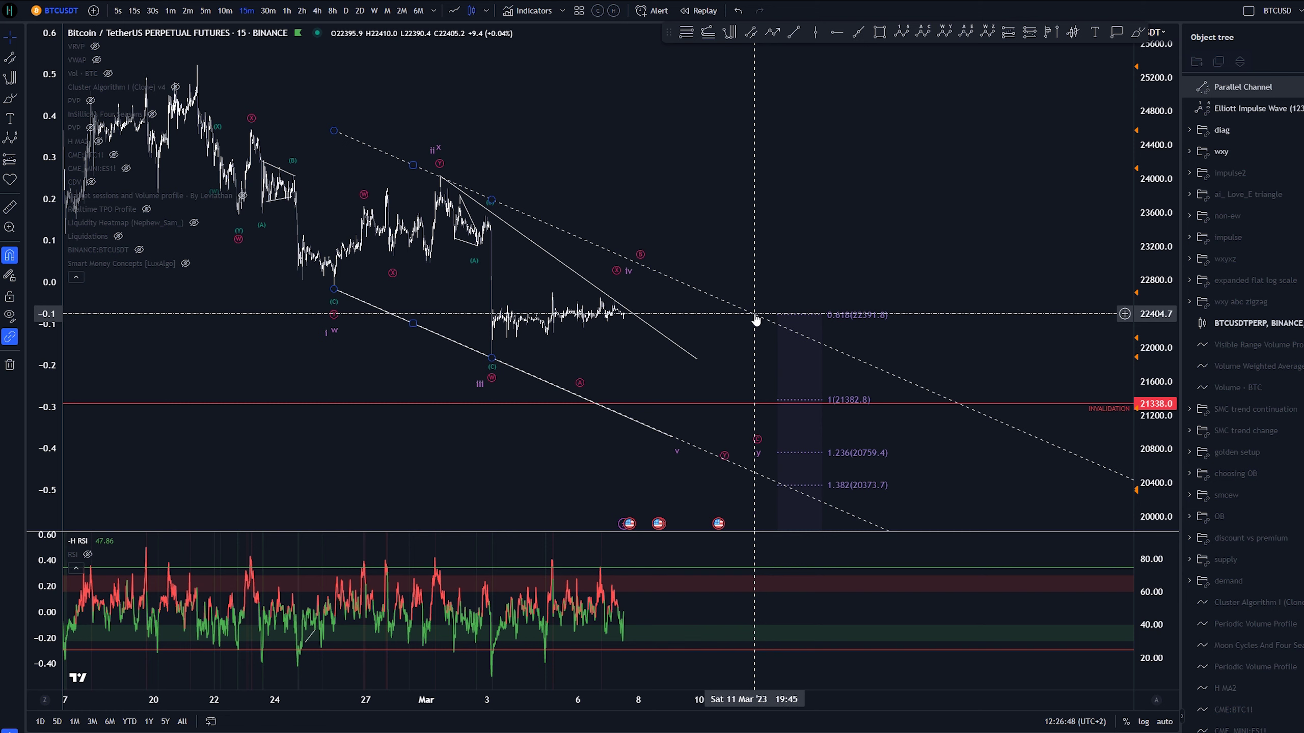
click(904, 227)
drag(779, 207, 876, 225)
click(1258, 109)
ctrl+click(1251, 85)
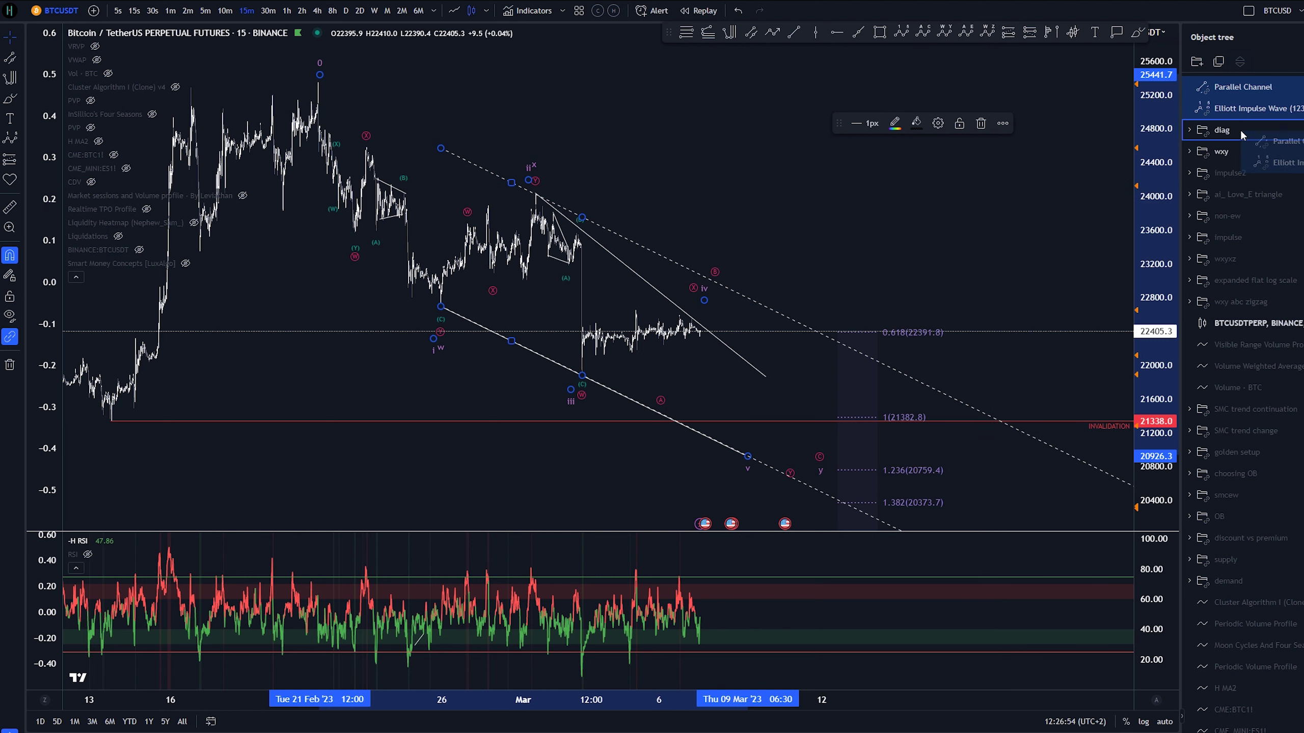
drag(1240, 128, 1240, 129)
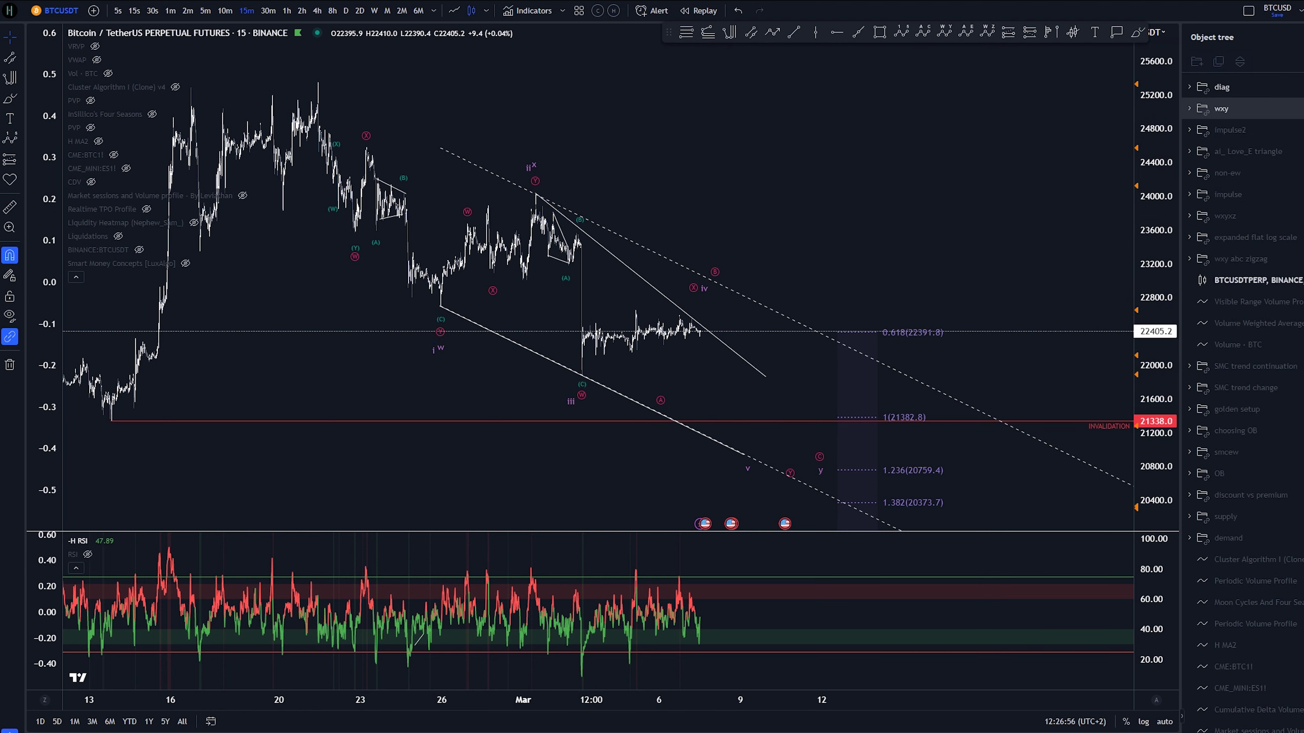
Hide the wxy folder so only the diag count is shown on the price chart
click(1301, 108)
drag(920, 217, 995, 187)
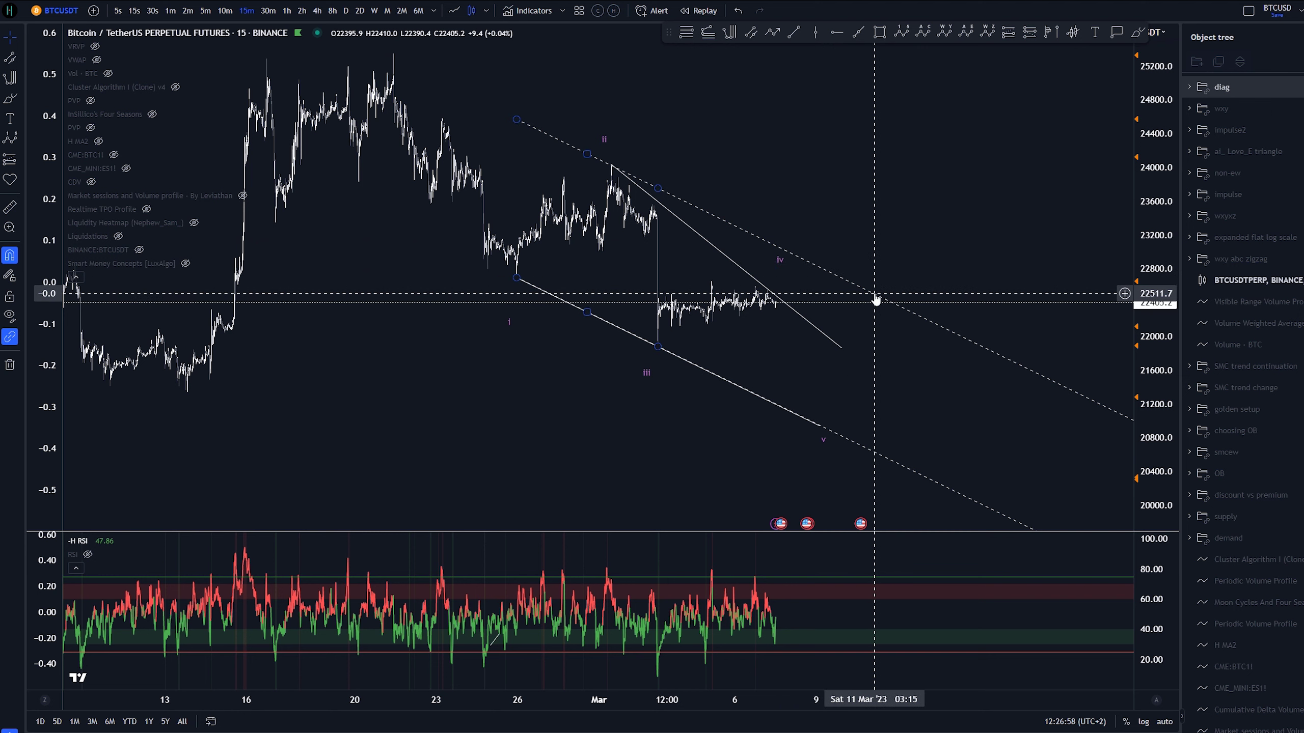
drag(877, 251, 860, 248)
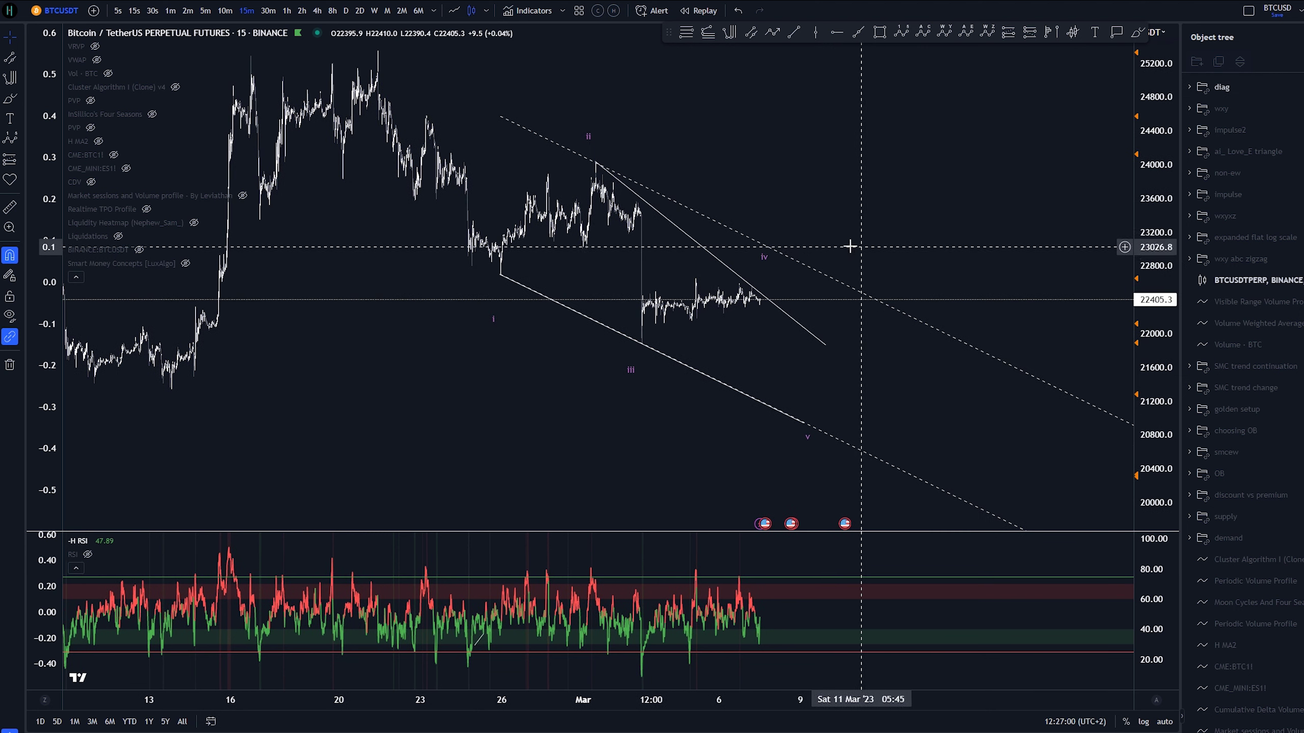
Try moving the lower end of the wedge's upper line out to the dashed channel line, and undo it
drag(826, 346, 894, 296)
key(ctrl+z)
click(865, 189)
drag(909, 186, 846, 191)
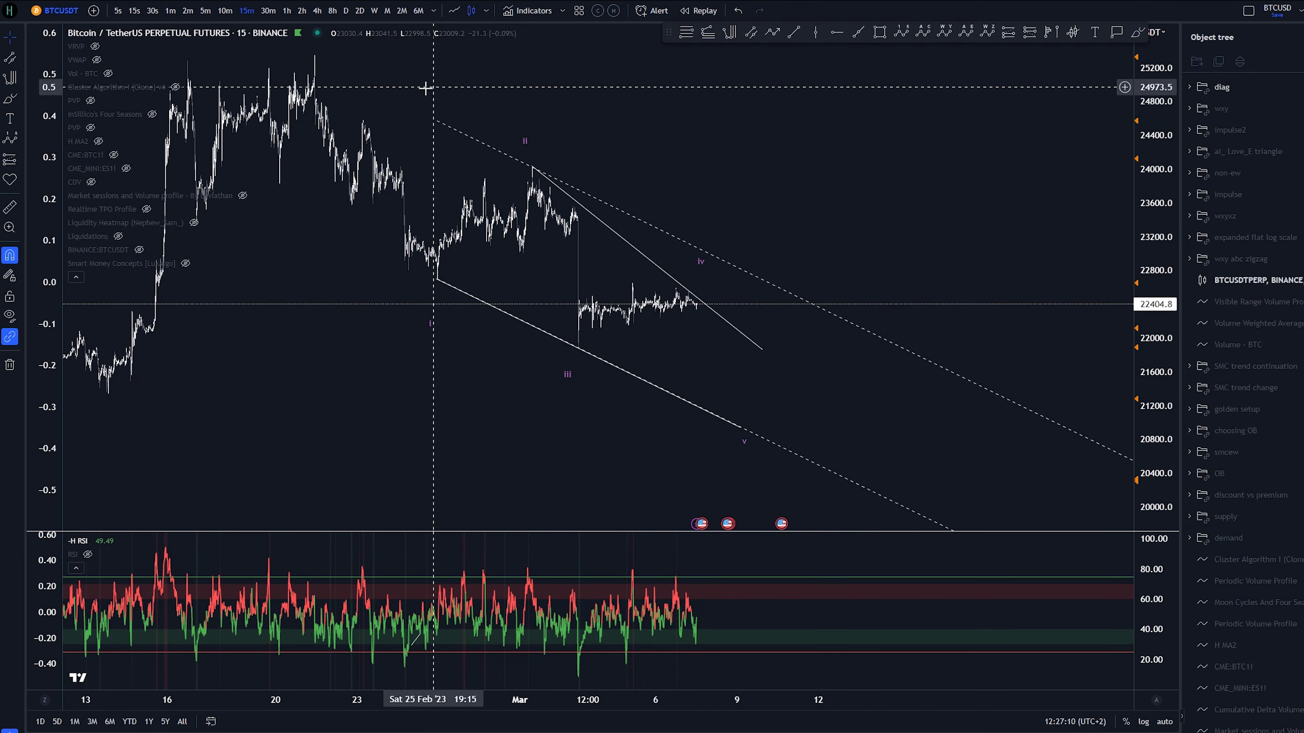
Brush a short mark at the 5 March spike and strokes across the range from the 3 March low, undoing them all
drag(764, 165, 783, 177)
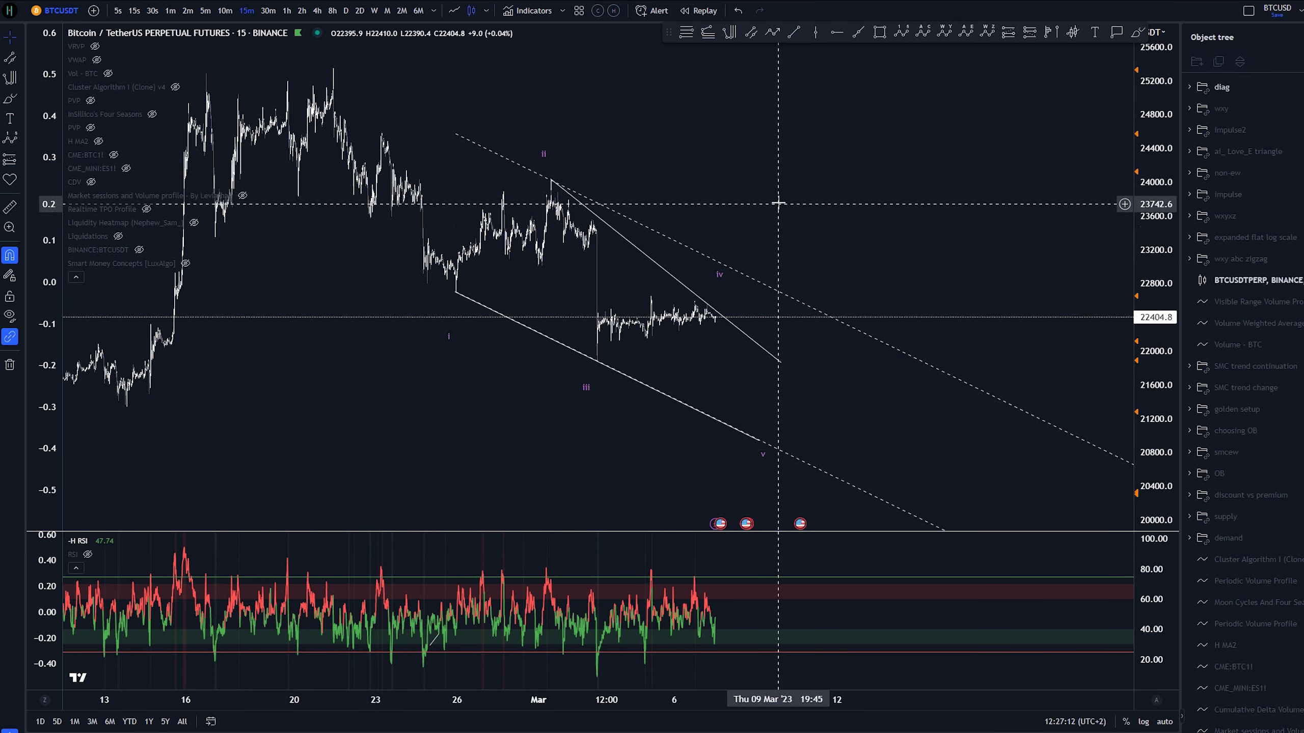
click(1137, 33)
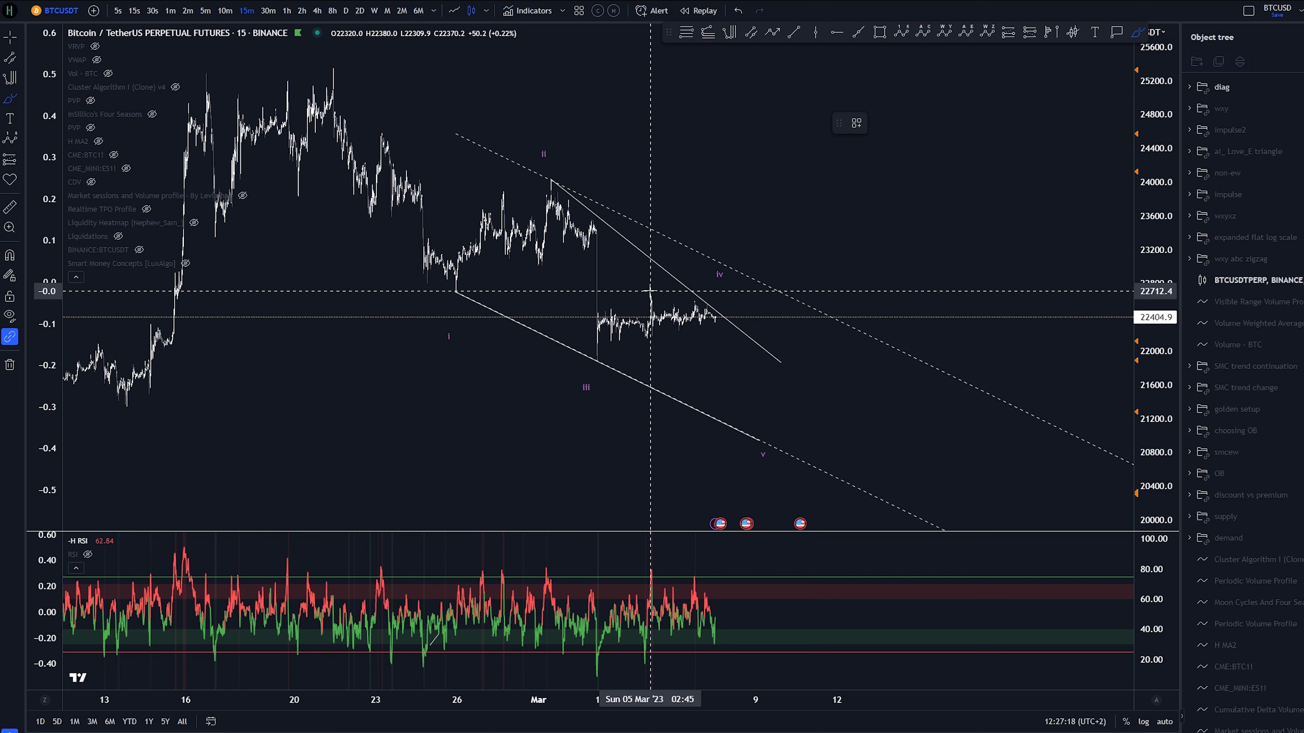
drag(648, 297, 667, 294)
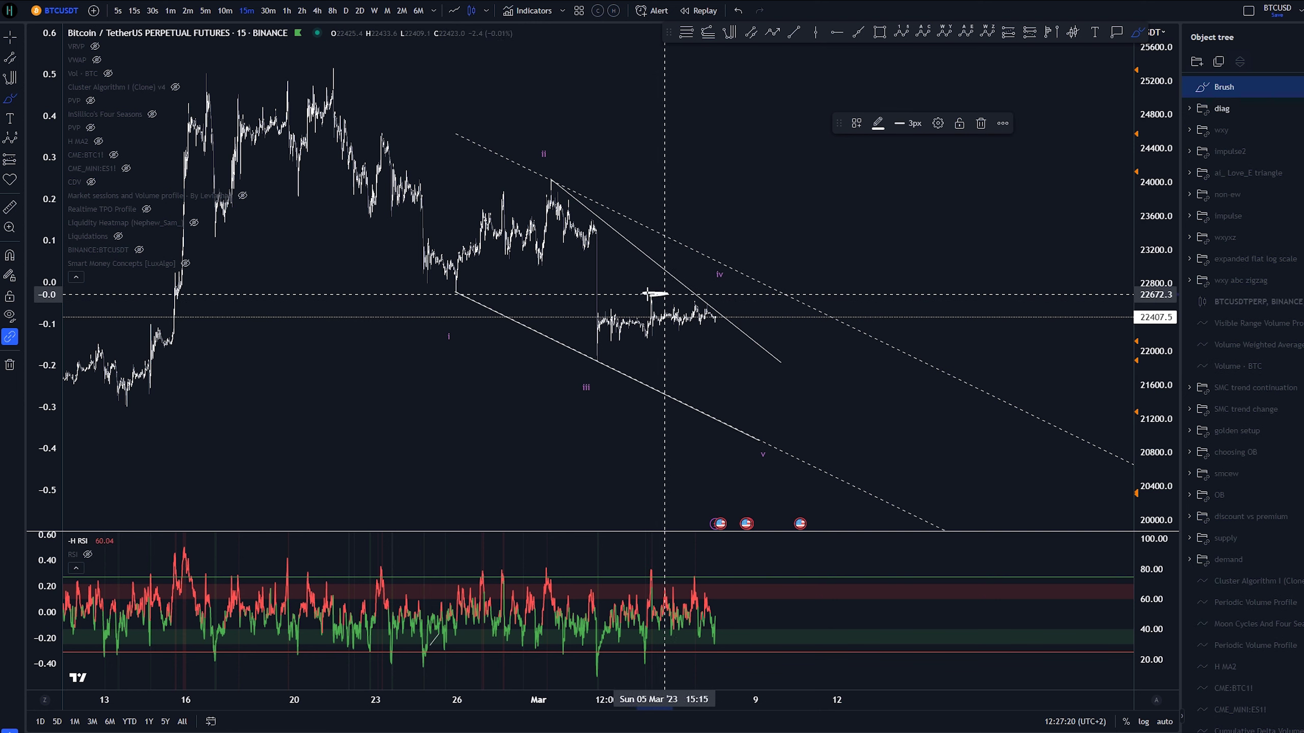
key(ctrl+z)
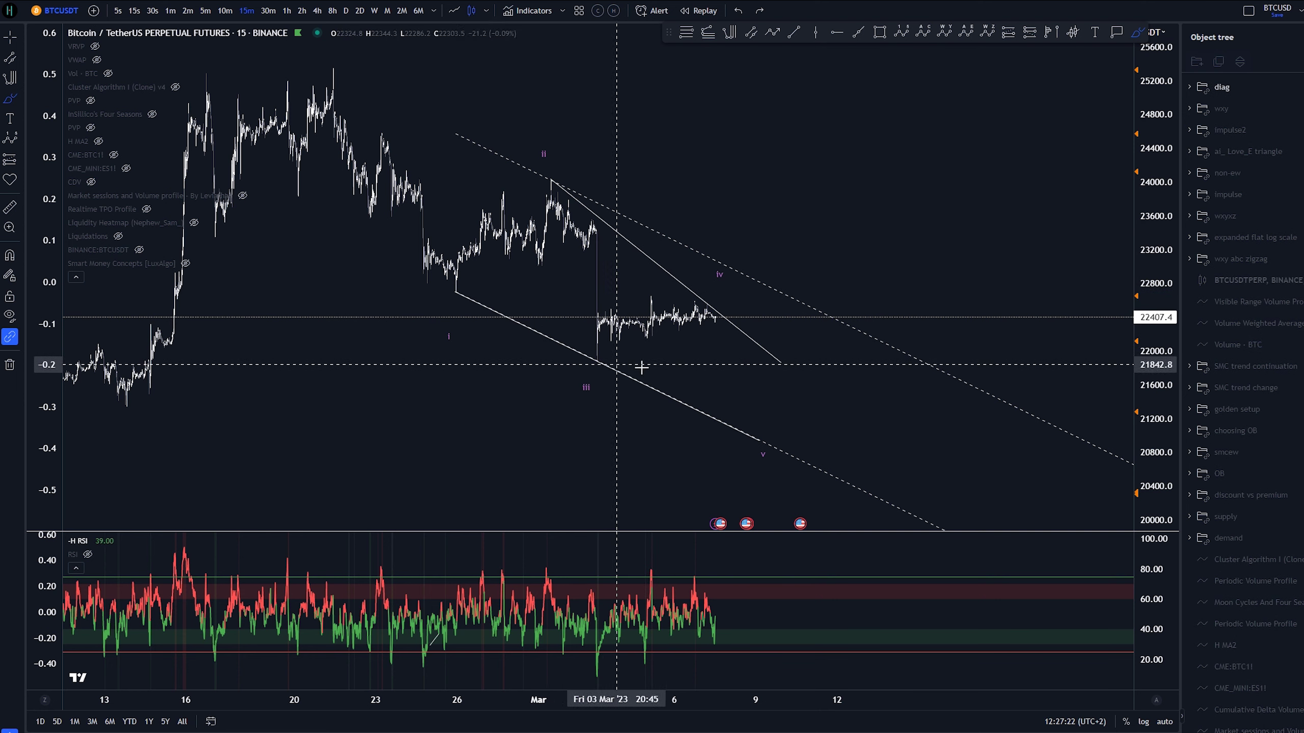
mouse_move(597, 341)
mouse_down()
mouse_move(636, 344)
mouse_move(713, 314)
mouse_move(719, 348)
mouse_up()
key(ctrl+z)
key(ctrl+z)
key(ctrl+z)
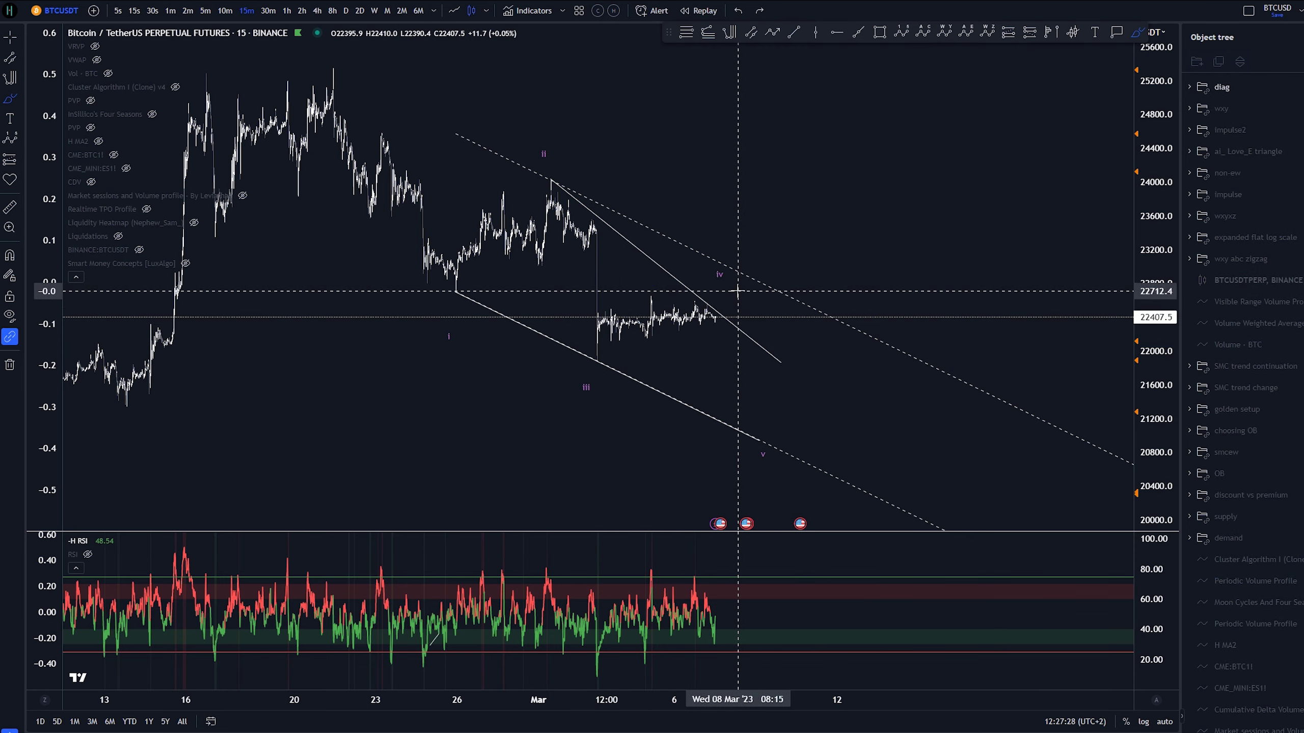
Brush a circle below the iv label with a path down to about 21,200 and a line from the 5 March spike, removing them all
mouse_move(743, 288)
mouse_down()
mouse_move(732, 288)
mouse_move(799, 425)
mouse_up()
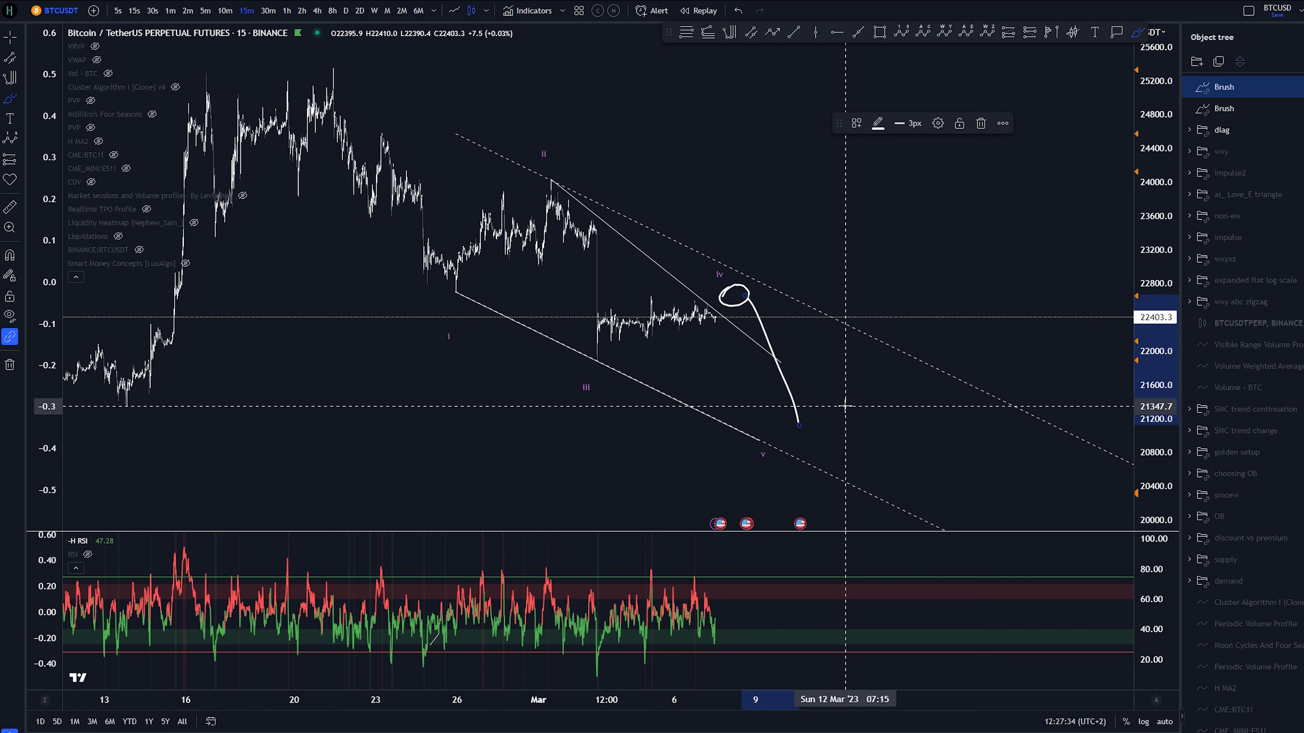
key(ctrl+z)
key(ctrl+z)
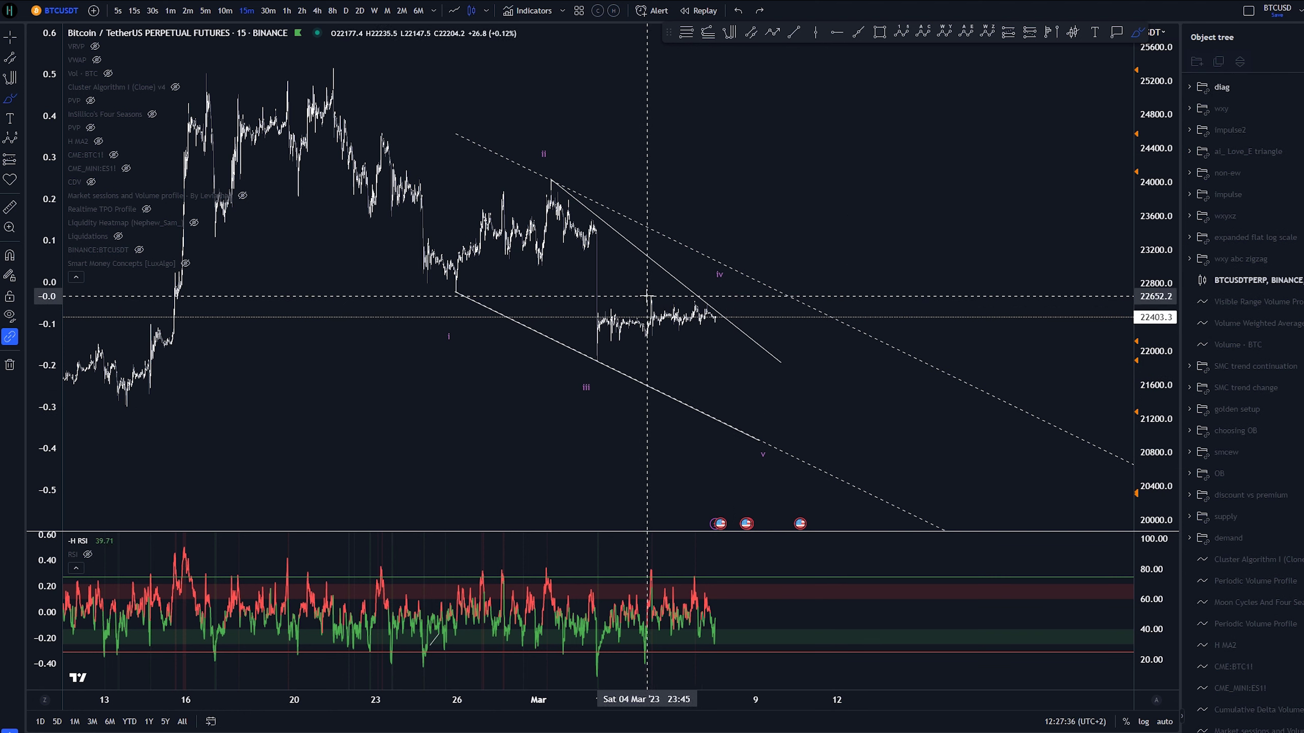
drag(648, 297, 694, 296)
key(ctrl+z)
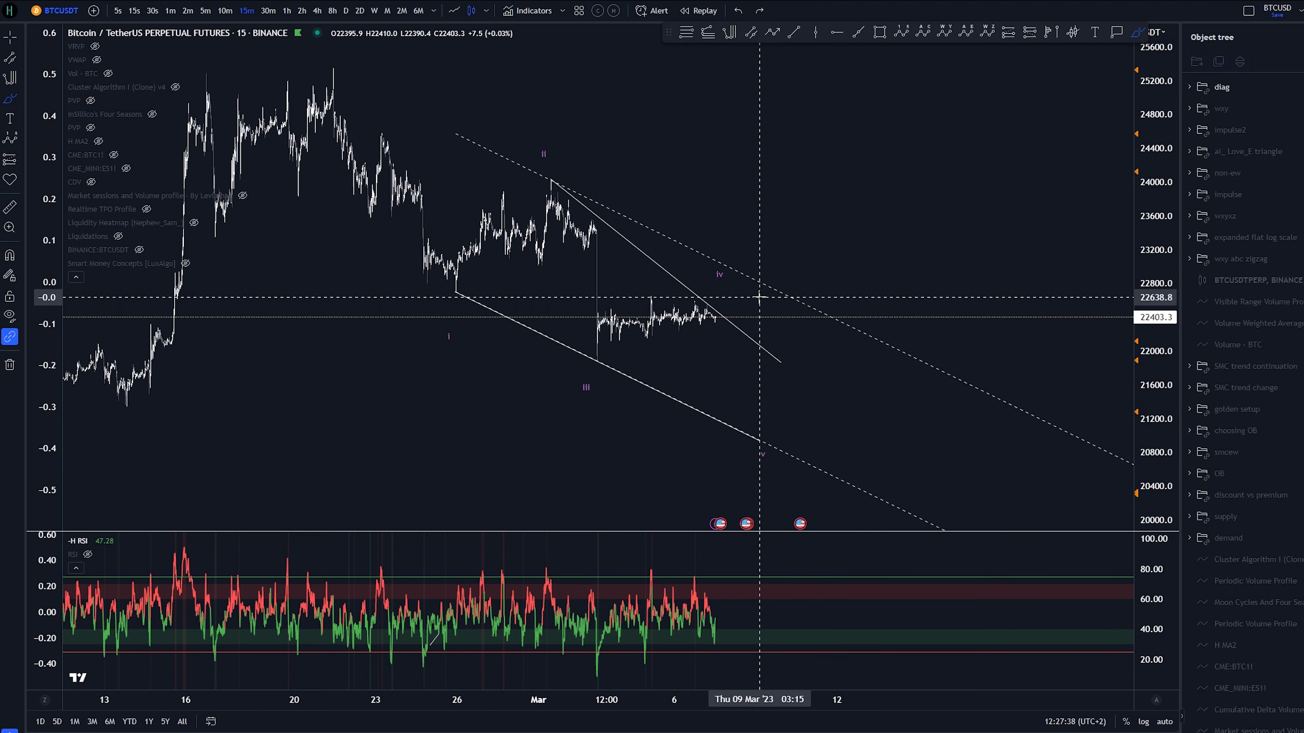